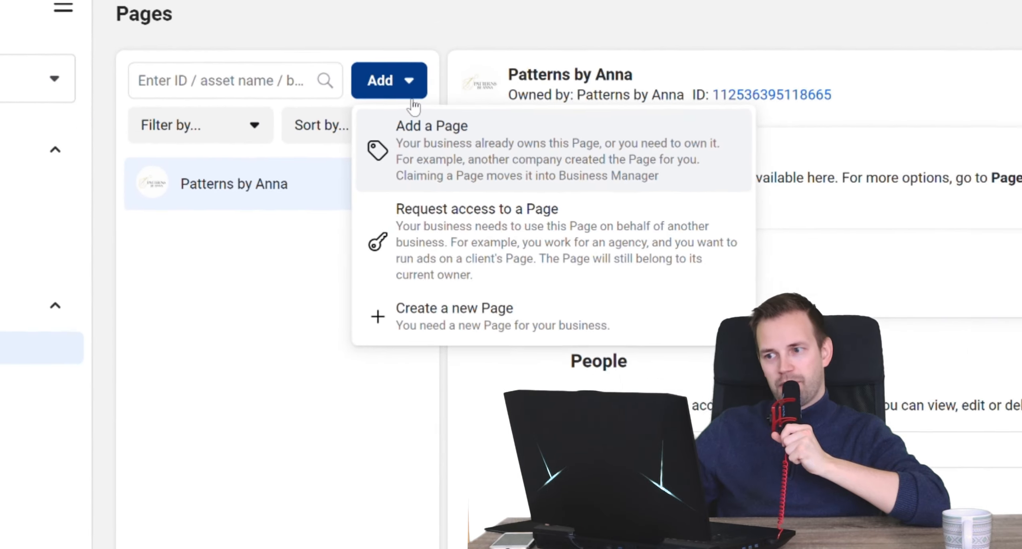
- Start adding an existing Facebook Page to the business account and paste in the Page's URL
left_click(472, 136)
left_click(494, 263)
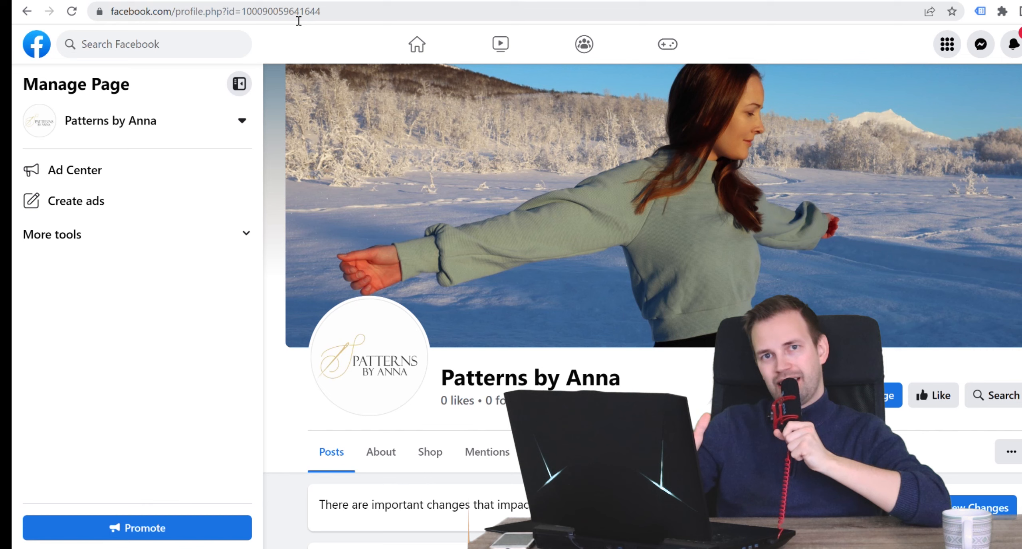
left_click(297, 16)
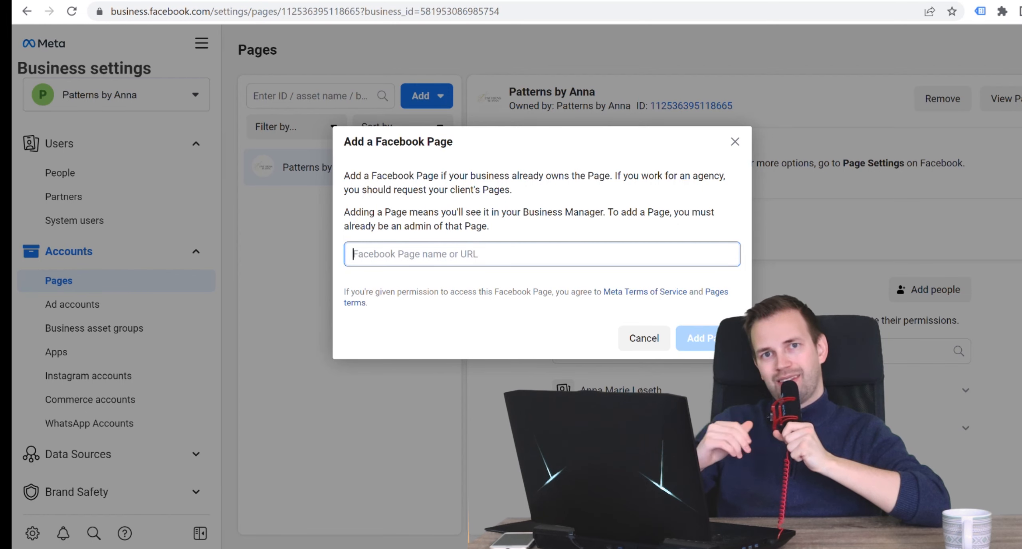
key("ctrl+v")
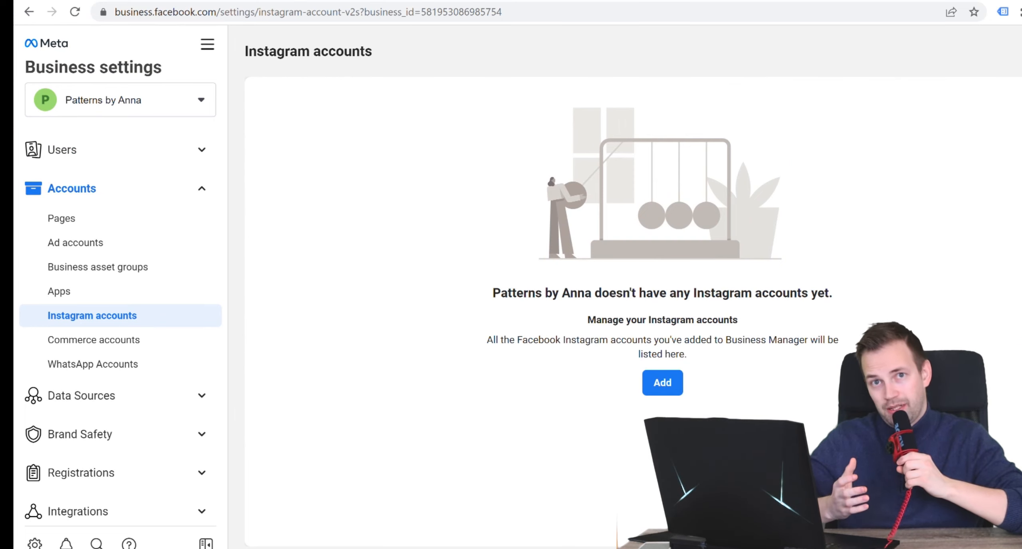
- Add an Instagram account to the business by logging in to Instagram with the account password
left_click(662, 382)
scroll(585, 390, "down", 2)
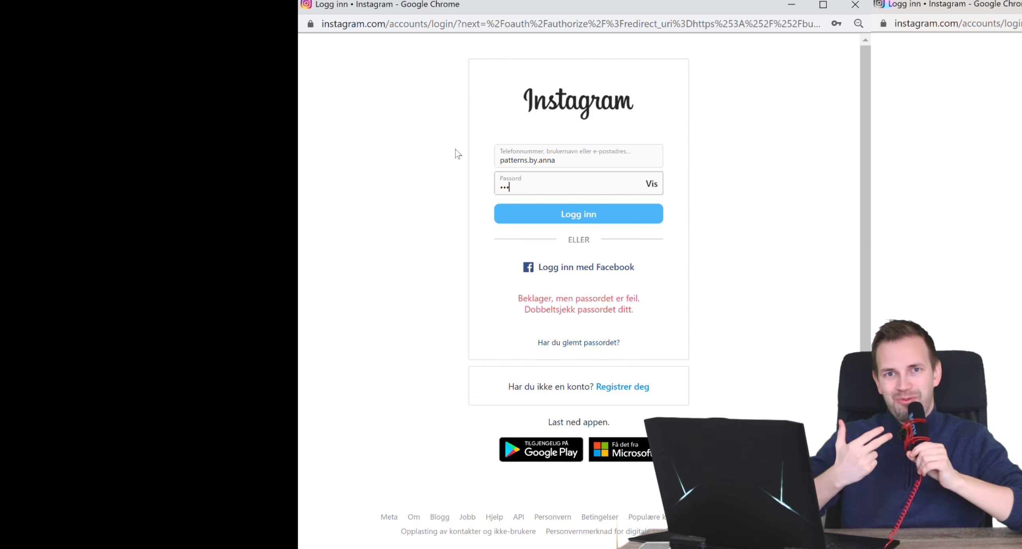
type("•••••••••••")
key("Return")
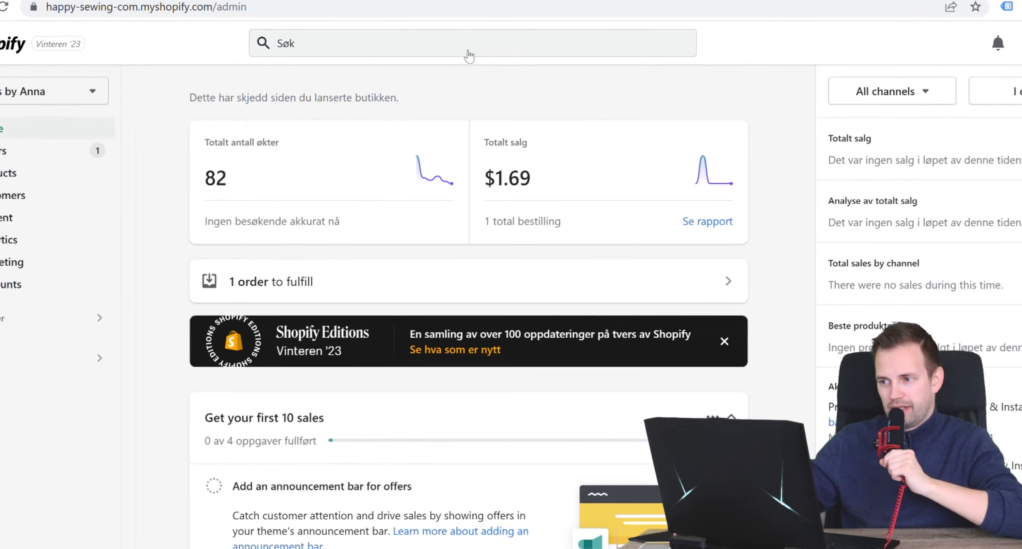
- In the Shopify admin, search the sales channels for "facebook" and continue the search in the Shopify App Store
left_click(495, 56)
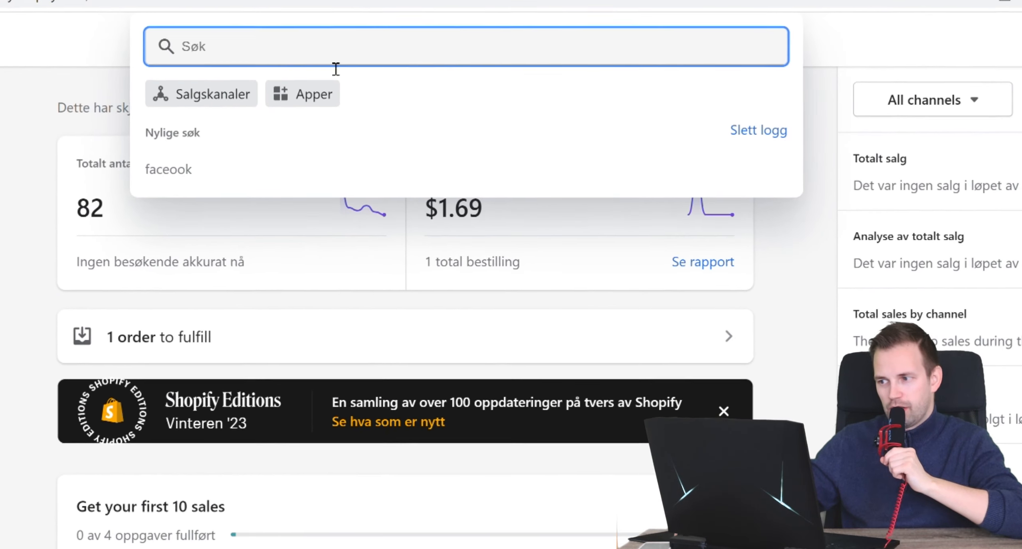
left_click(190, 105)
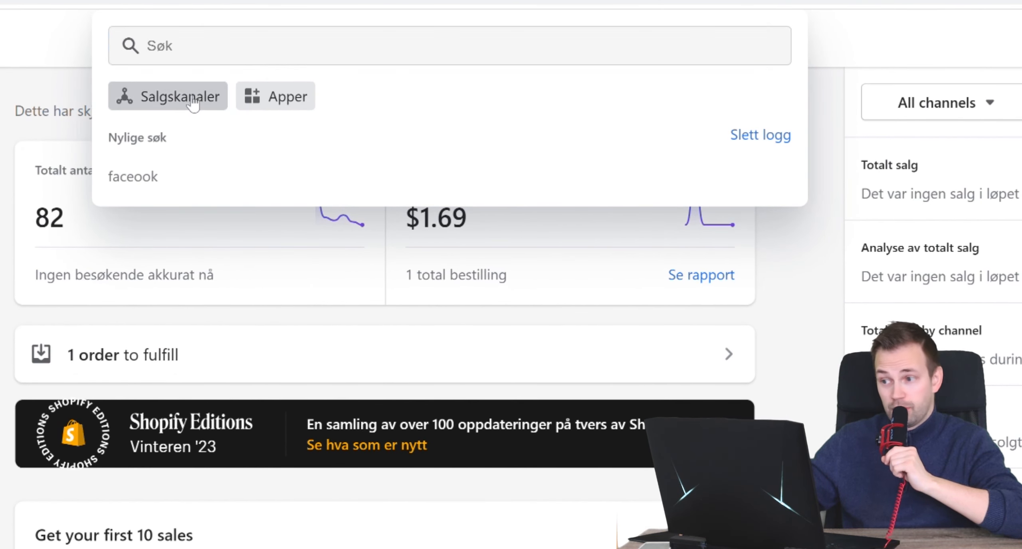
type("face")
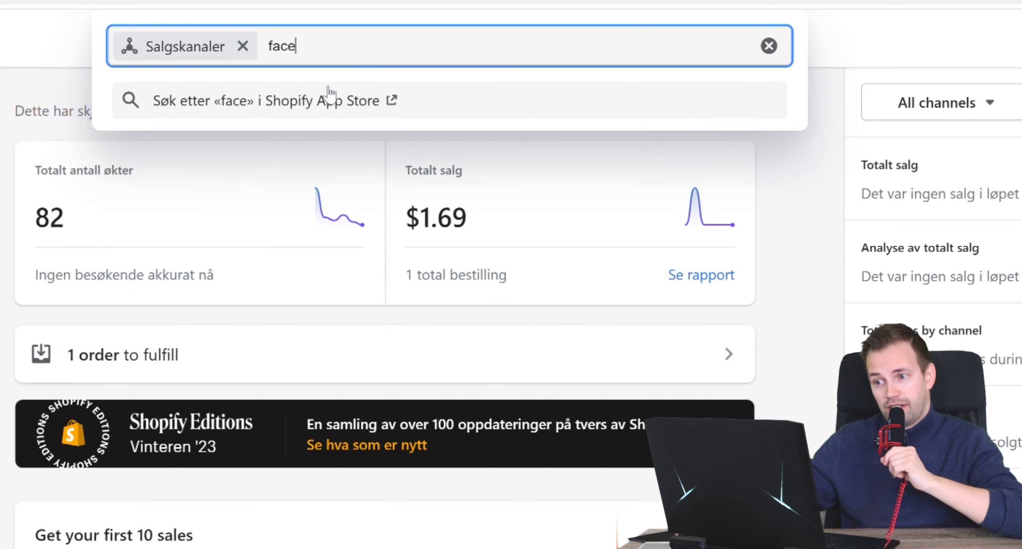
type("book")
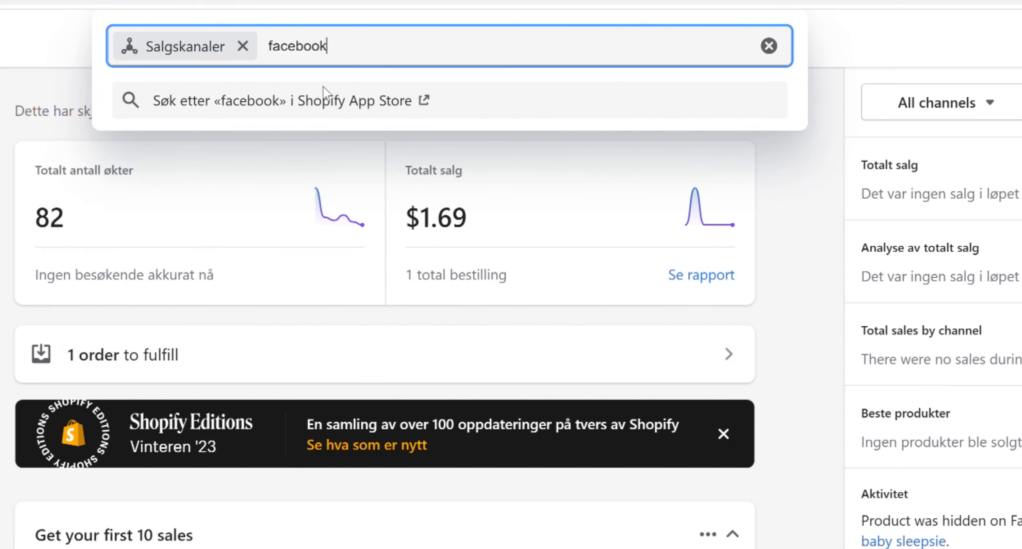
left_click(328, 96)
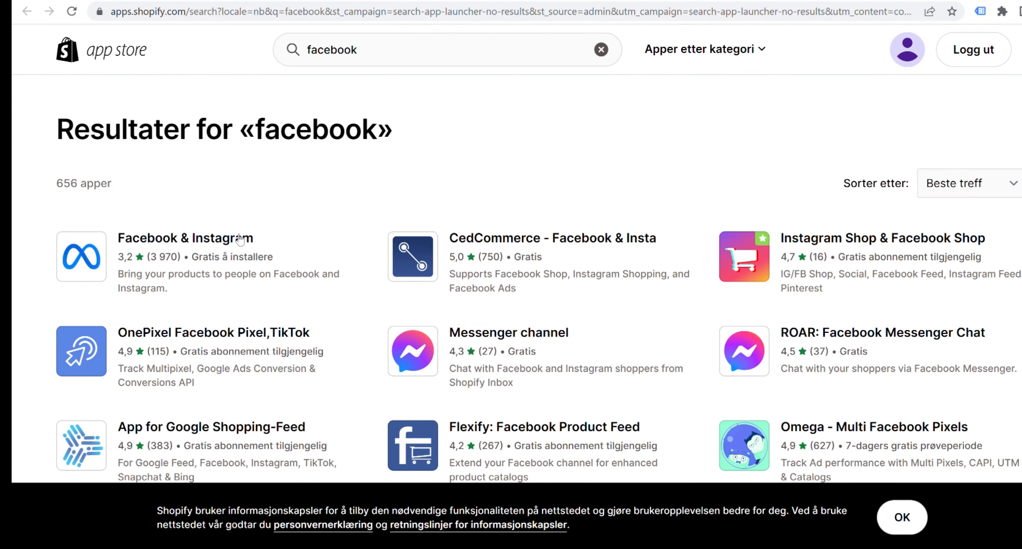
- Install the Facebook & Instagram app by Meta as a sales channel for the store
left_click(145, 241)
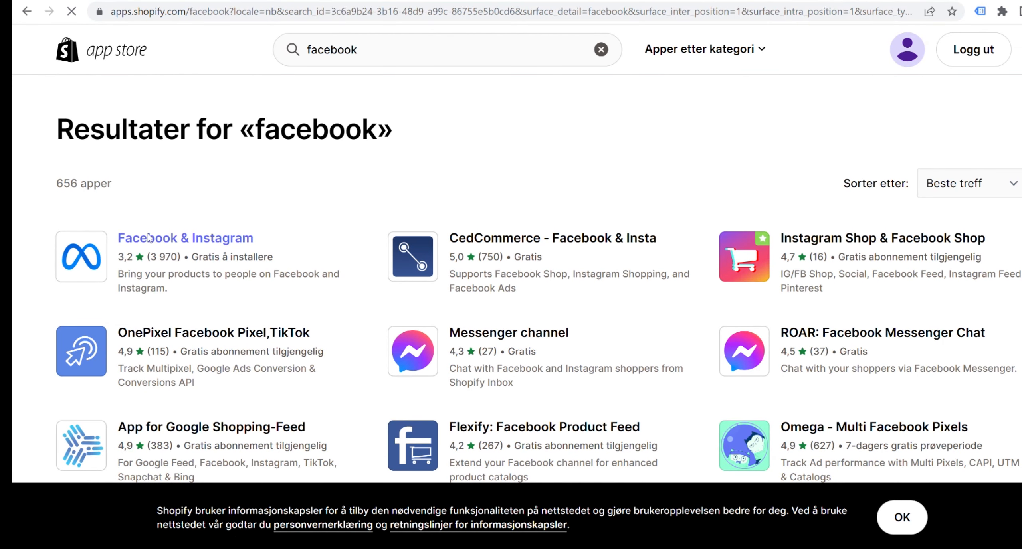
left_click(198, 316)
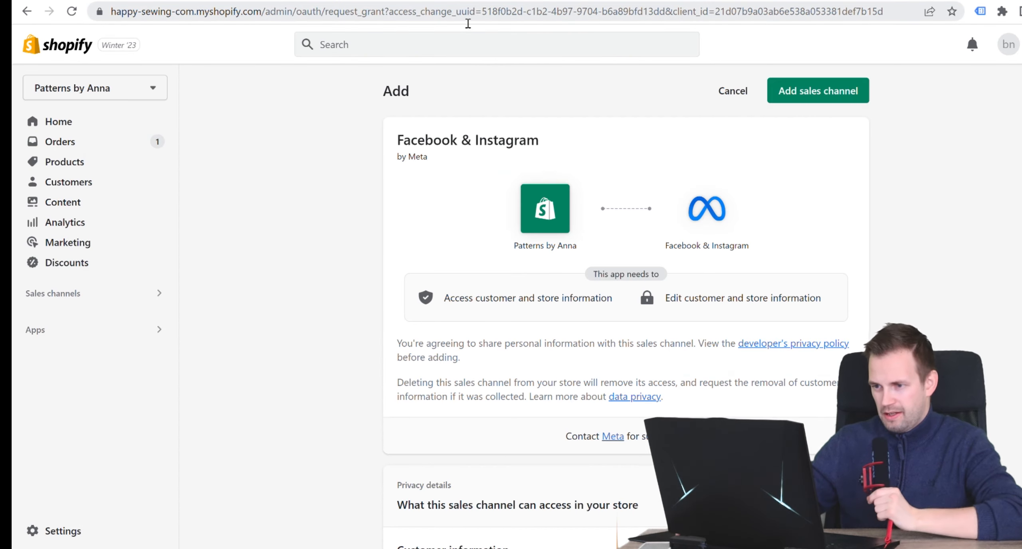
left_click(809, 93)
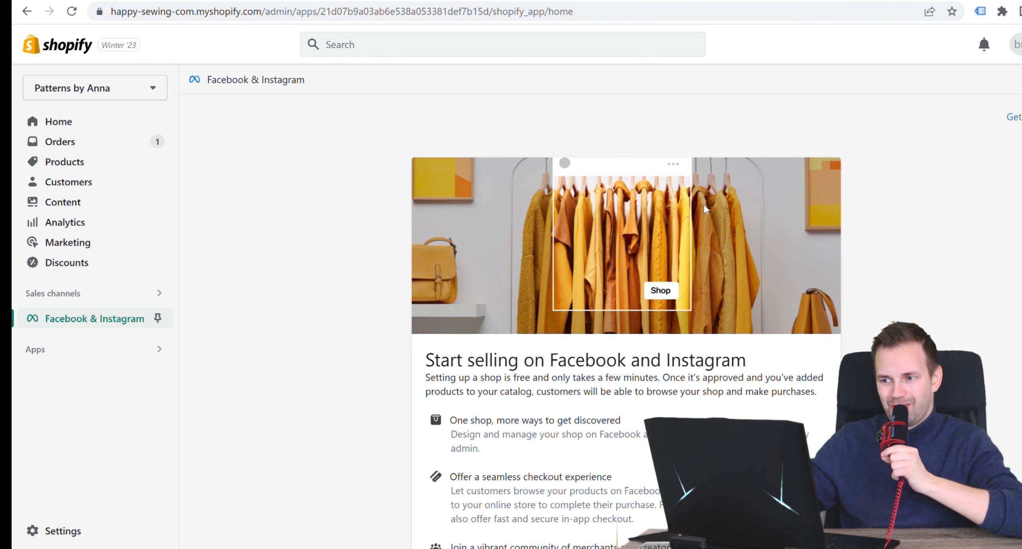
- Start the Facebook and Instagram shop setup, connecting the Facebook account and the Patterns by Anna business assets
scroll(703, 208, "down", 5)
left_click(462, 406)
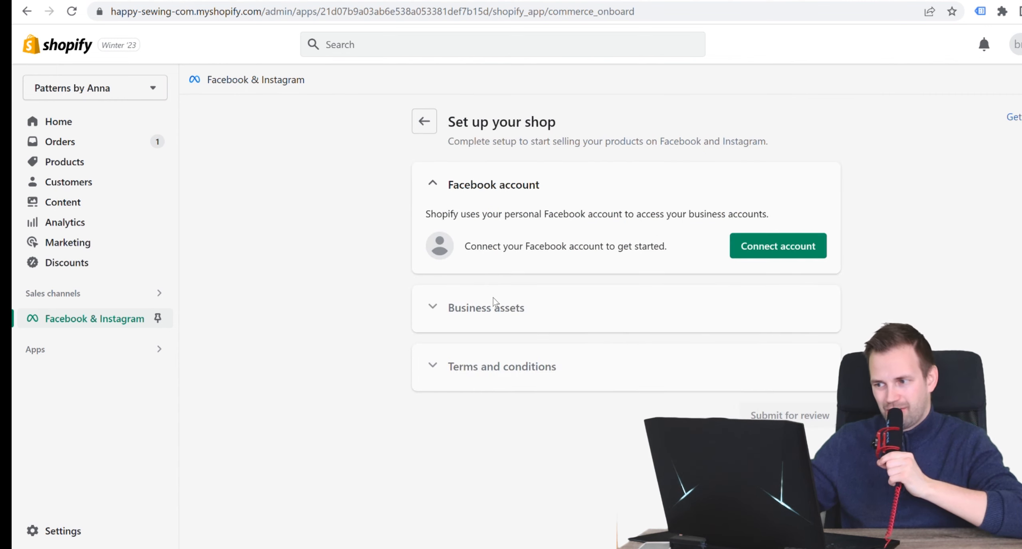
left_click(770, 248)
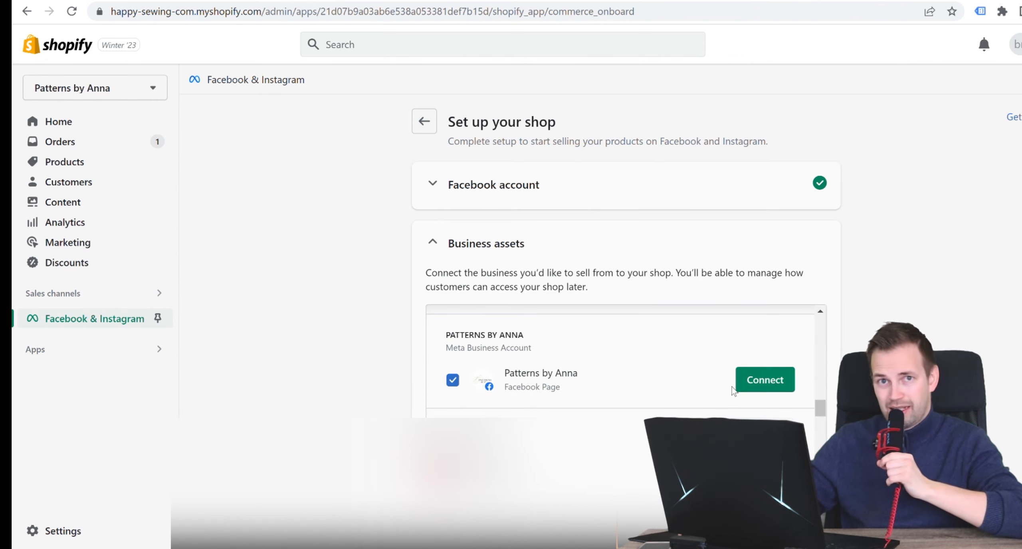
left_click(765, 379)
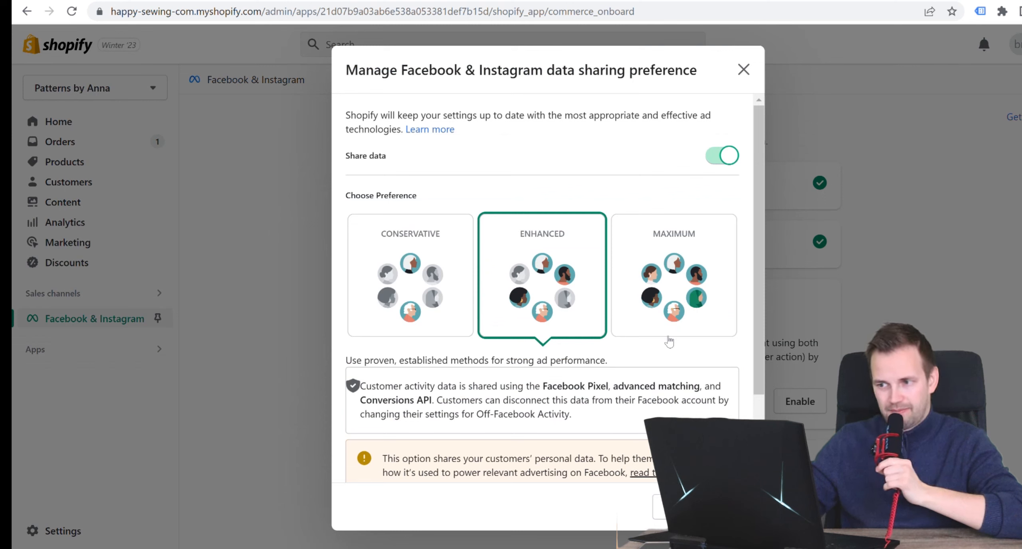
- Set the Facebook & Instagram data sharing preference to Maximum and save it
left_click(672, 292)
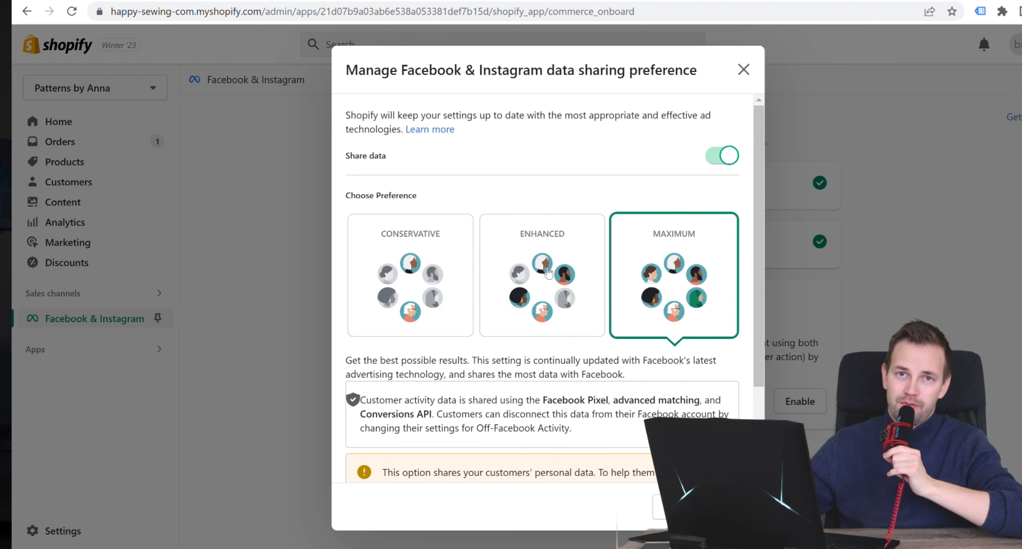
scroll(565, 275, "down", 3)
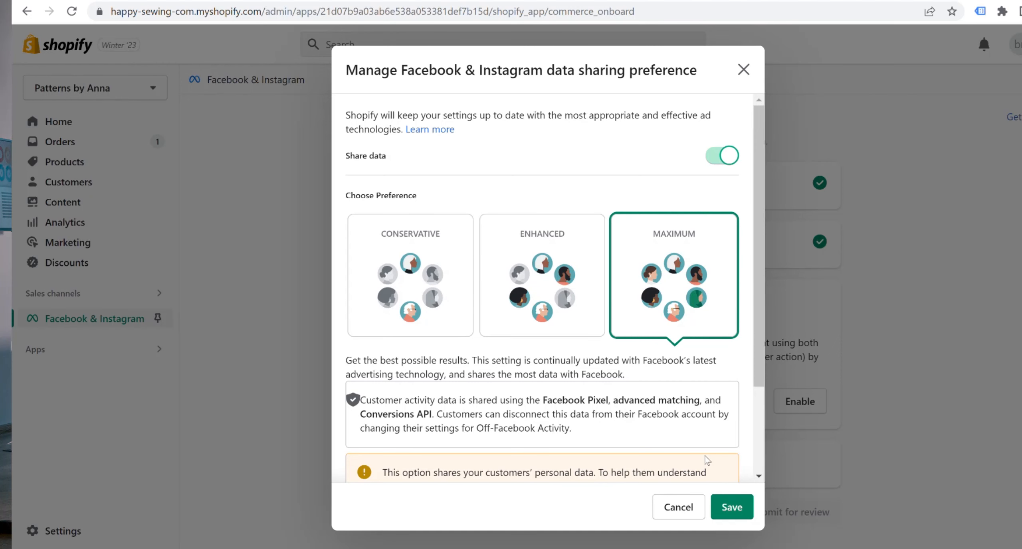
left_click(732, 505)
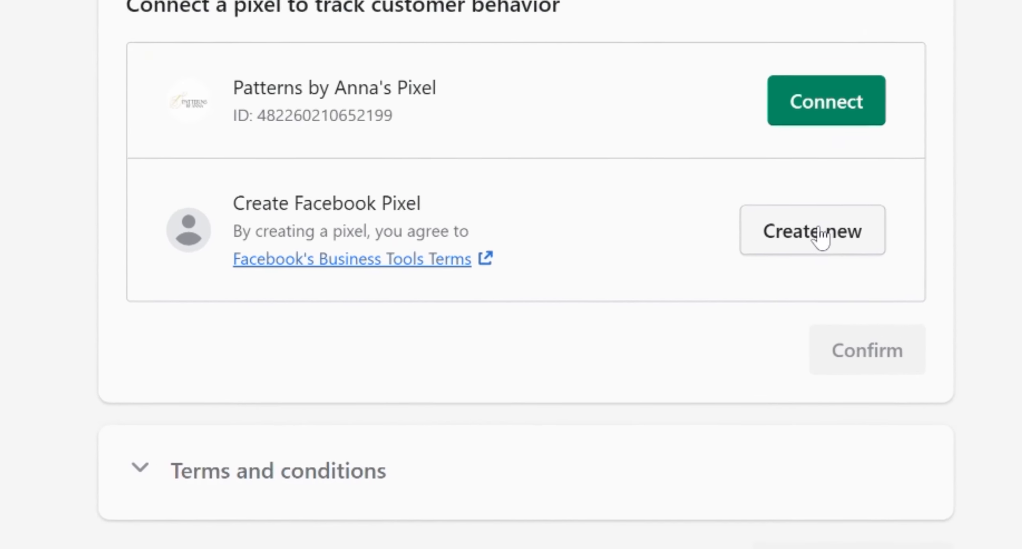
- Choose to create a new Facebook Pixel for tracking customer behavior and confirm the data sharing settings
left_click(828, 235)
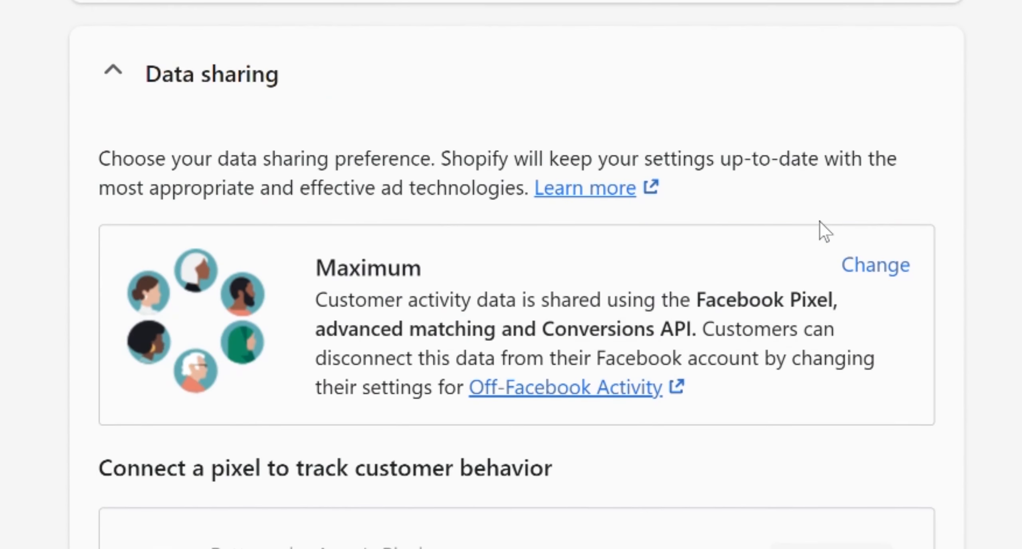
scroll(814, 216, "down", 5)
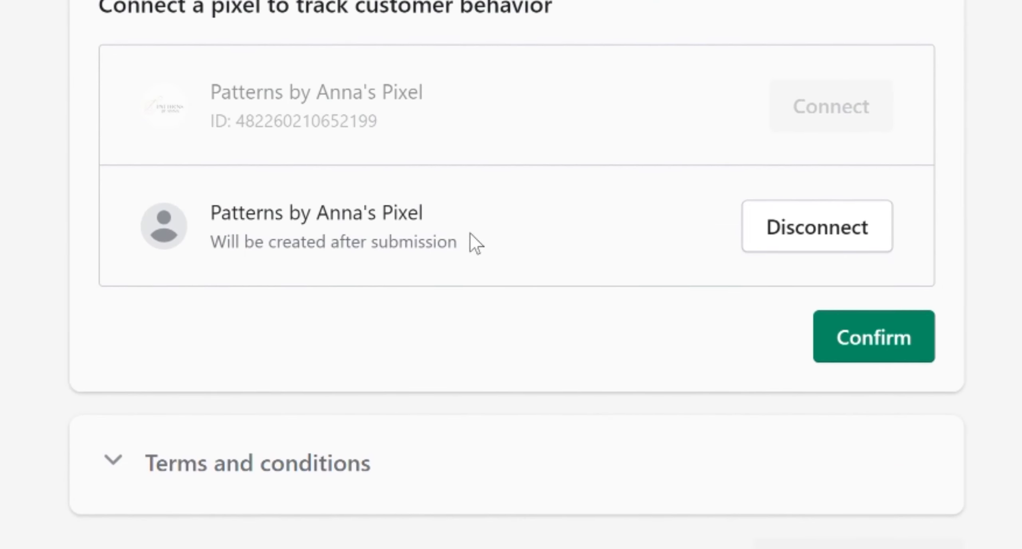
left_click(878, 356)
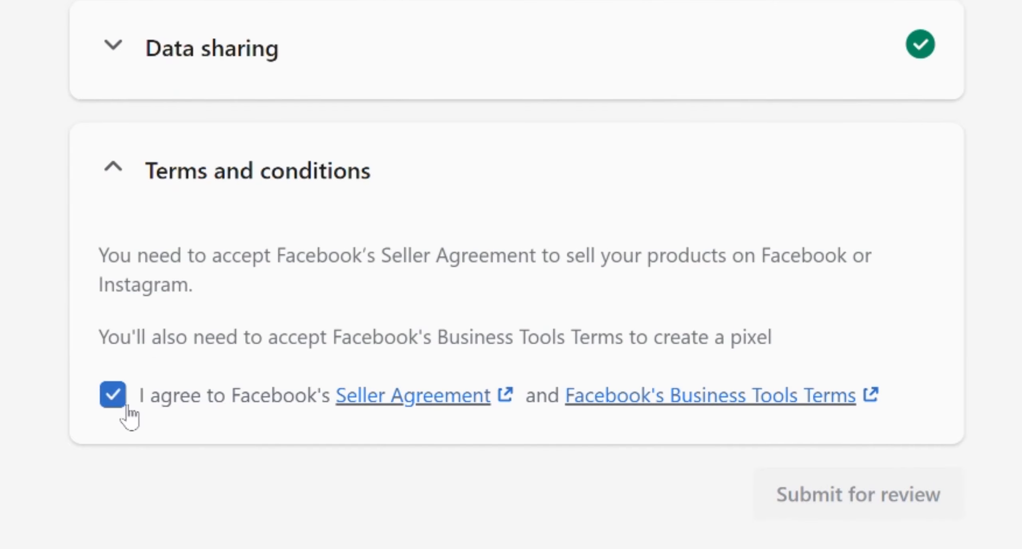
- Submit the shop for review with Facebook's Seller Agreement and Business Tools Terms accepted, and close the review notice
left_click(896, 271)
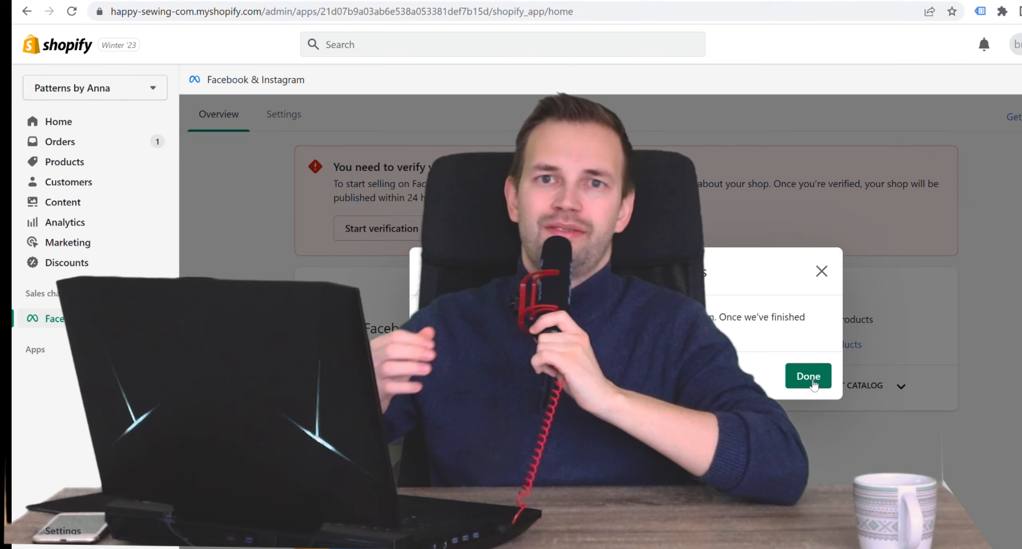
left_click(807, 375)
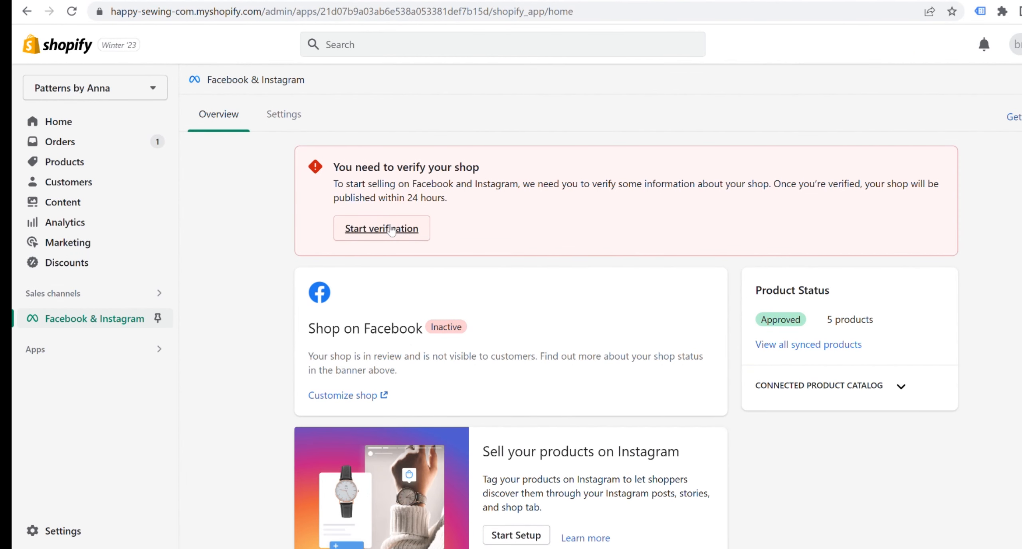
- Start the shop verification in Meta Commerce Manager and choose Organization details as the verification option
left_click(392, 230)
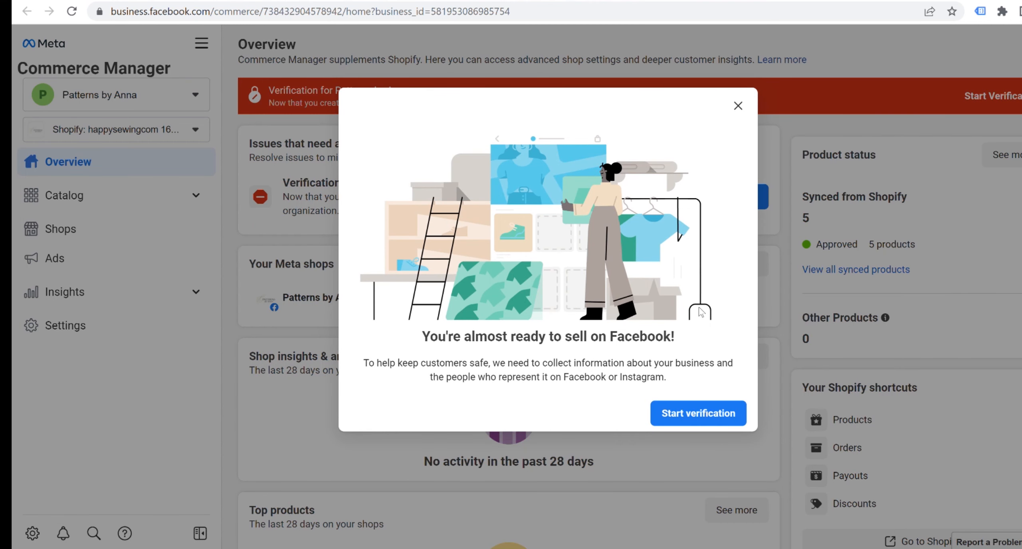
left_click(696, 413)
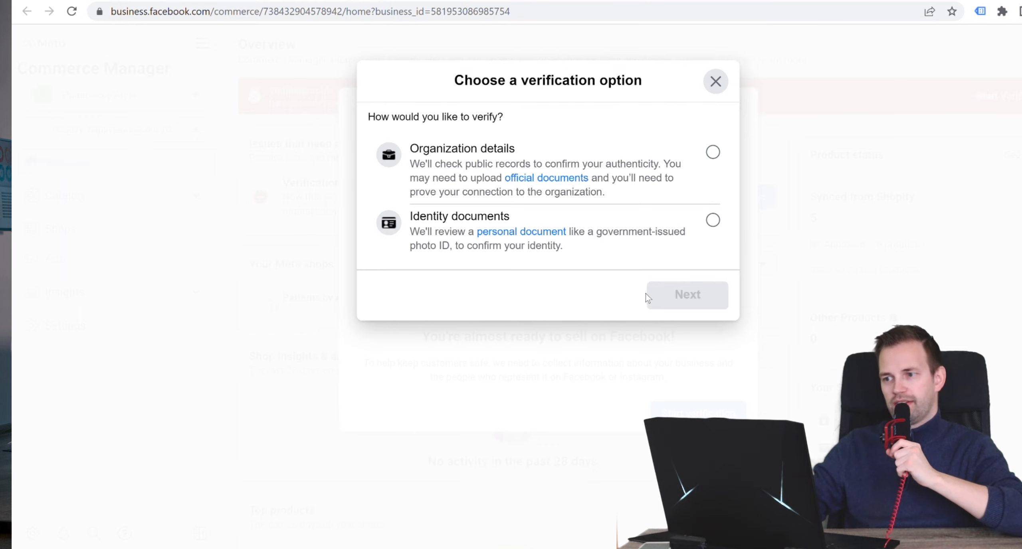
left_click(712, 152)
left_click(687, 294)
left_click(547, 506)
- Set the organization's country to Norway and continue the verification
left_click(563, 171)
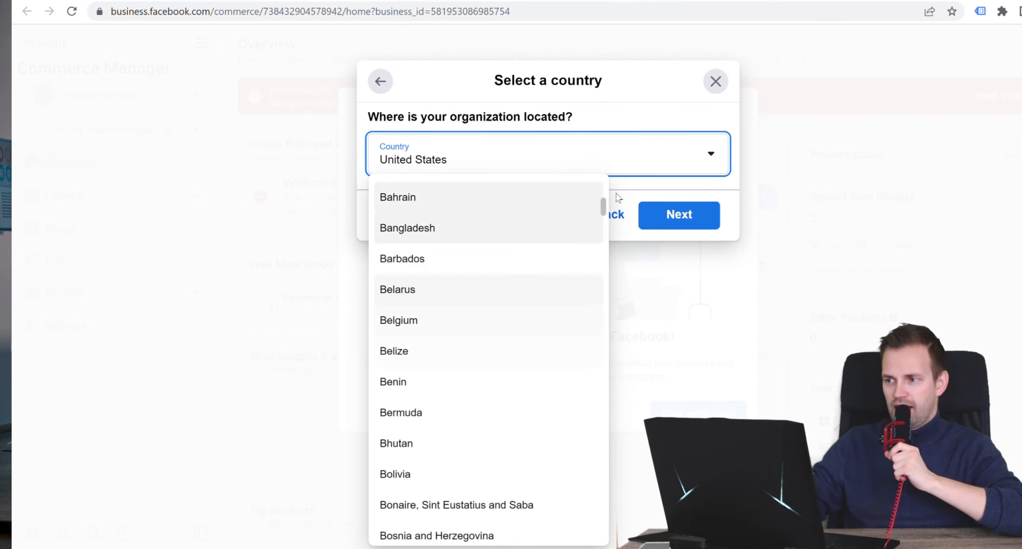
scroll(447, 401, "down", 20)
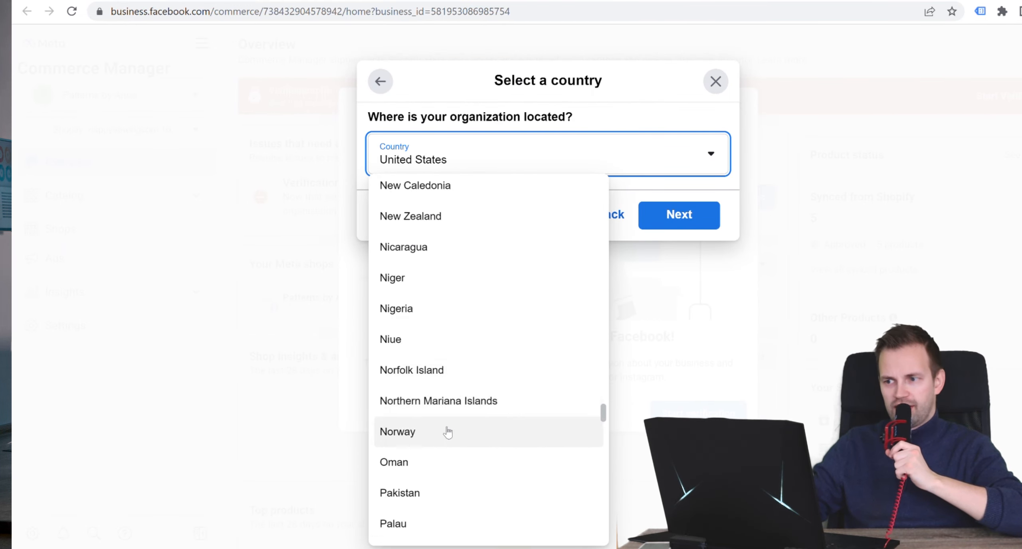
left_click(447, 432)
left_click(679, 214)
scroll(539, 164, "down", 2)
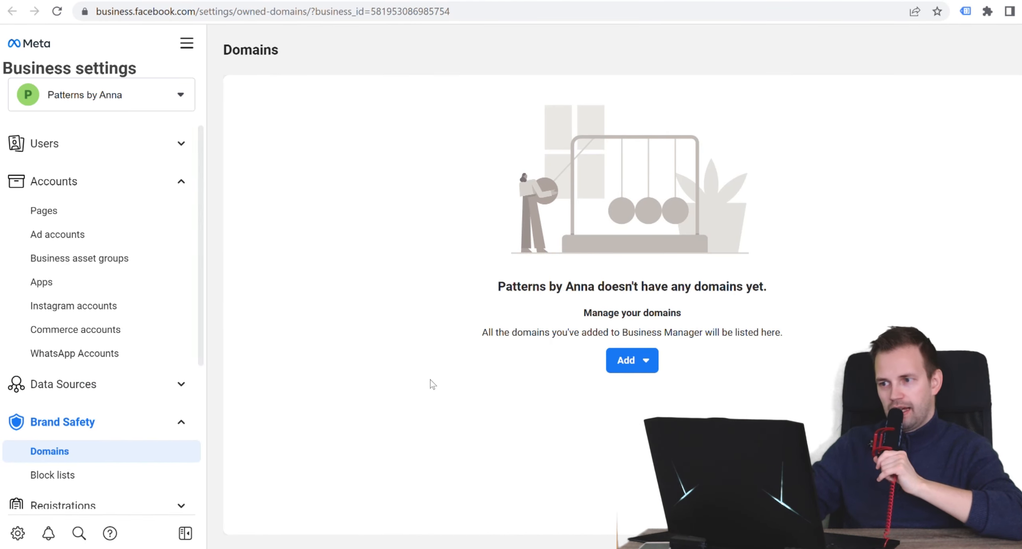
- Add the new domain Patternsbyanna.com to the business in the Domains settings
left_click(644, 361)
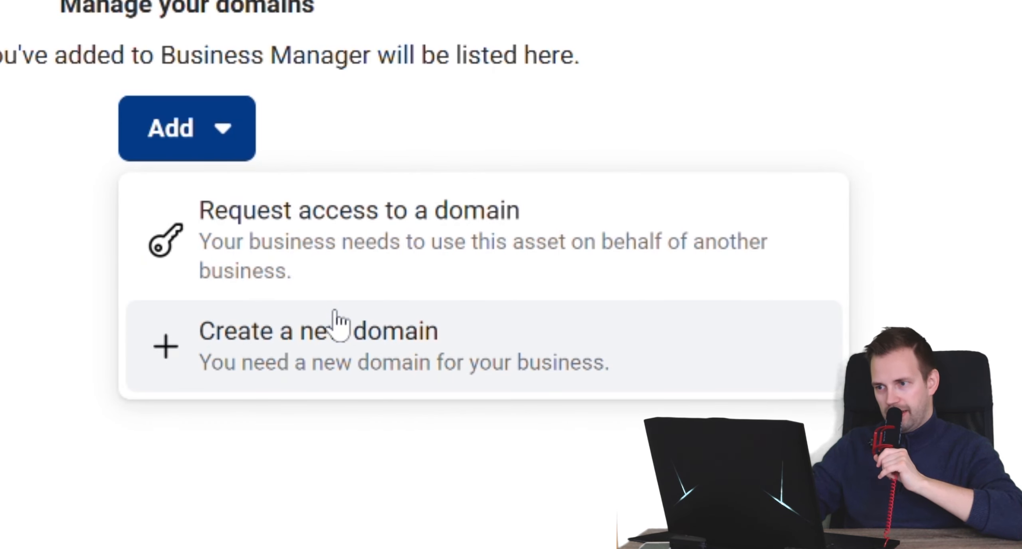
left_click(340, 321)
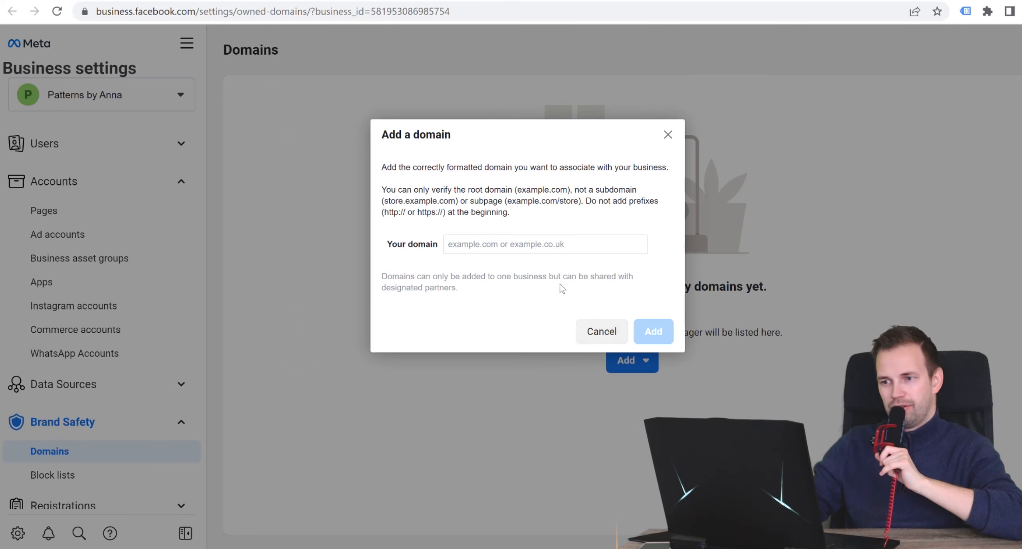
left_click(556, 258)
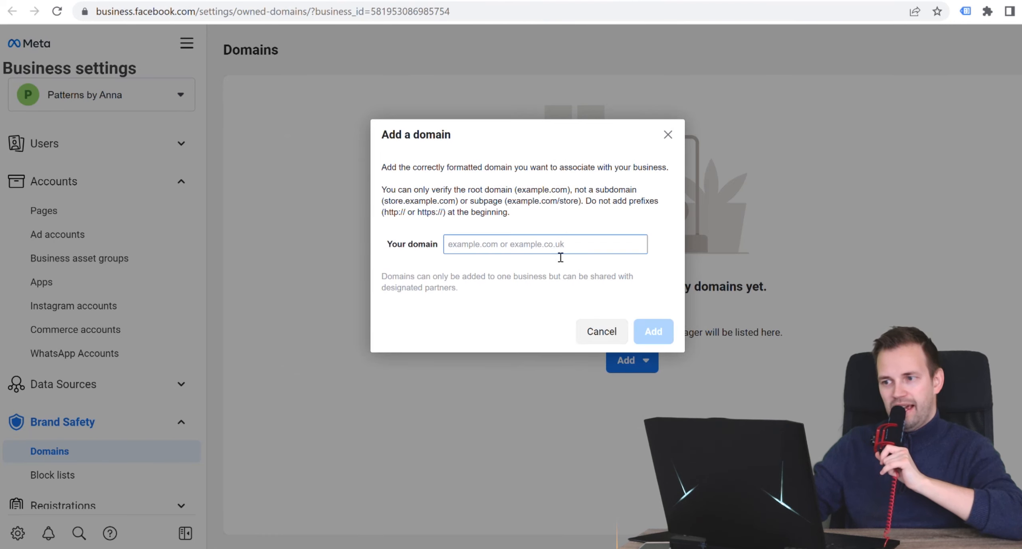
type("Patternsbyanna.com")
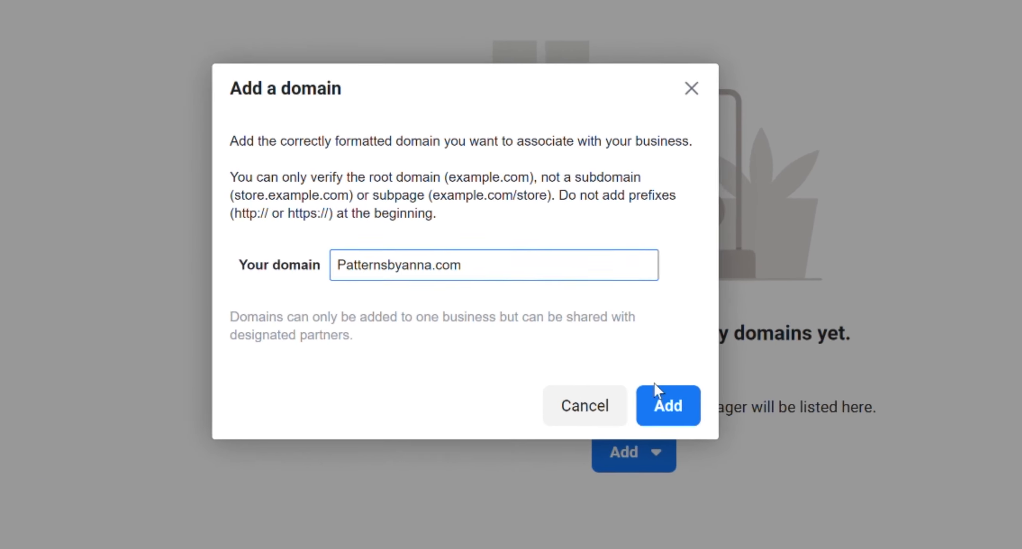
left_click(673, 432)
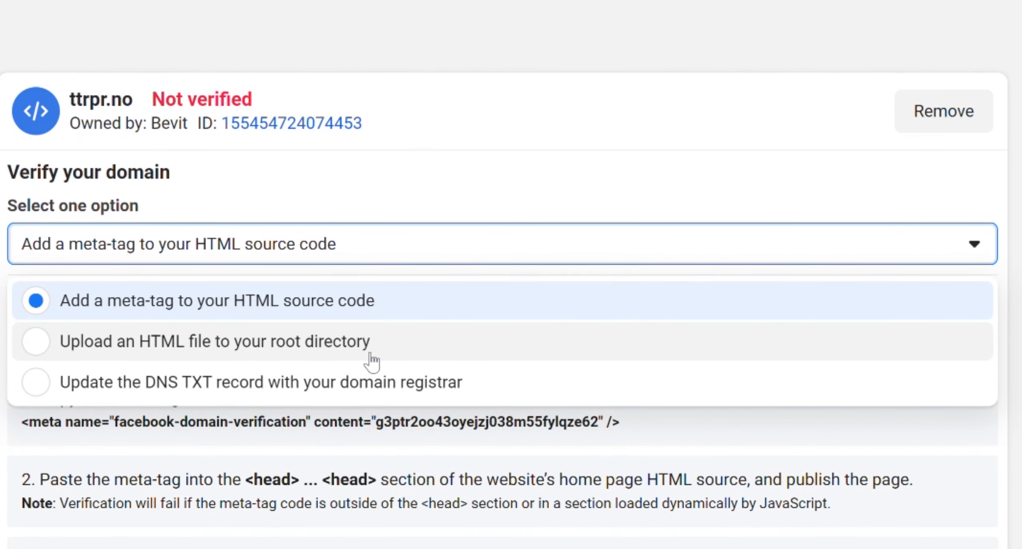
- Choose adding a meta-tag to the HTML source code as the domain verification method
left_click(372, 300)
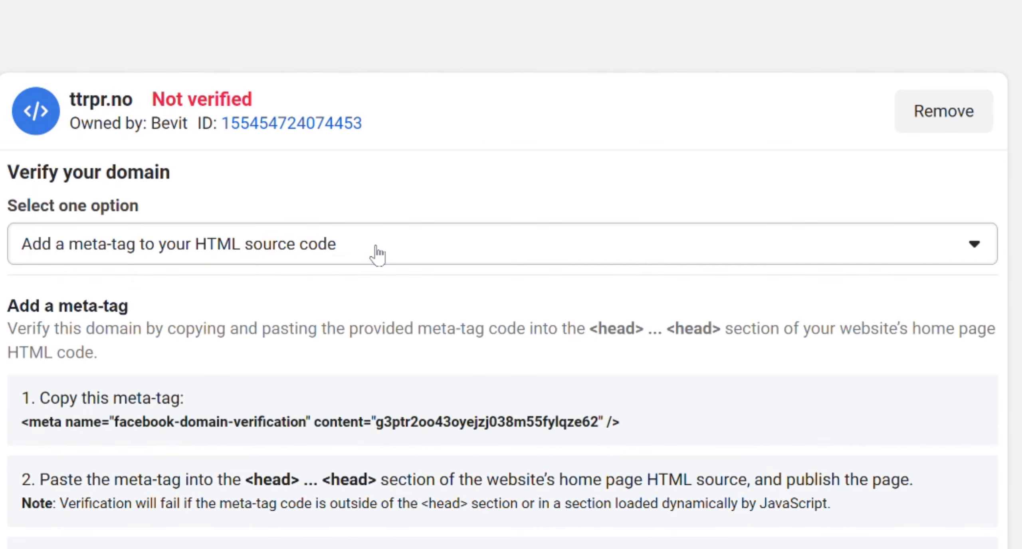
left_click(464, 256)
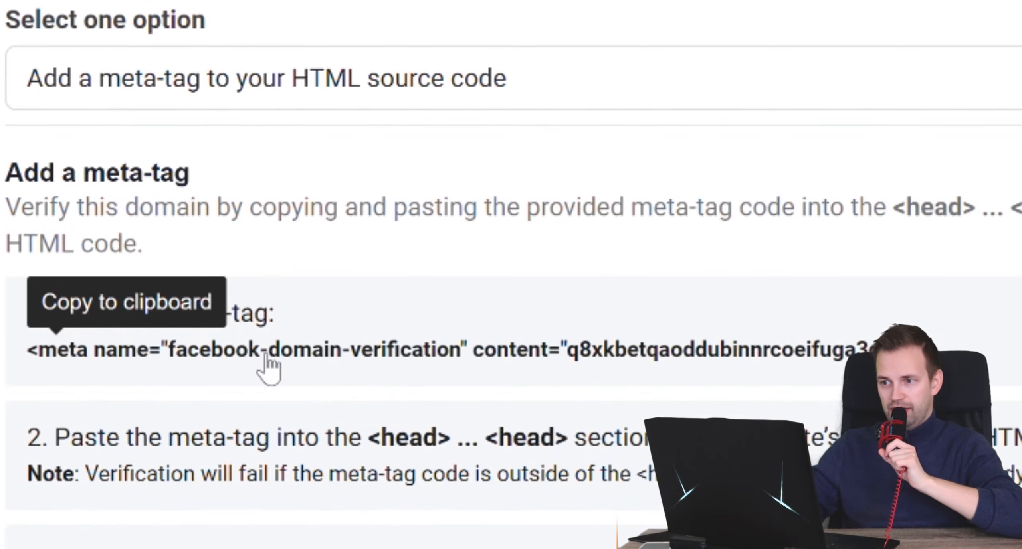
- Copy the domain verification meta-tag, switch to the Shopify admin and open the current theme, Updated copy of Dawn, for code editing
left_click(259, 360)
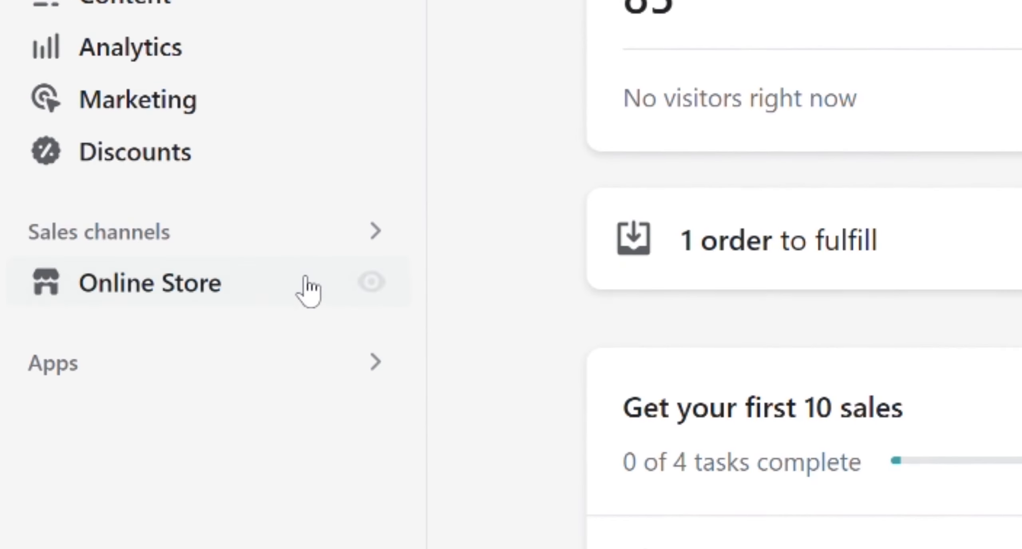
left_click(118, 279)
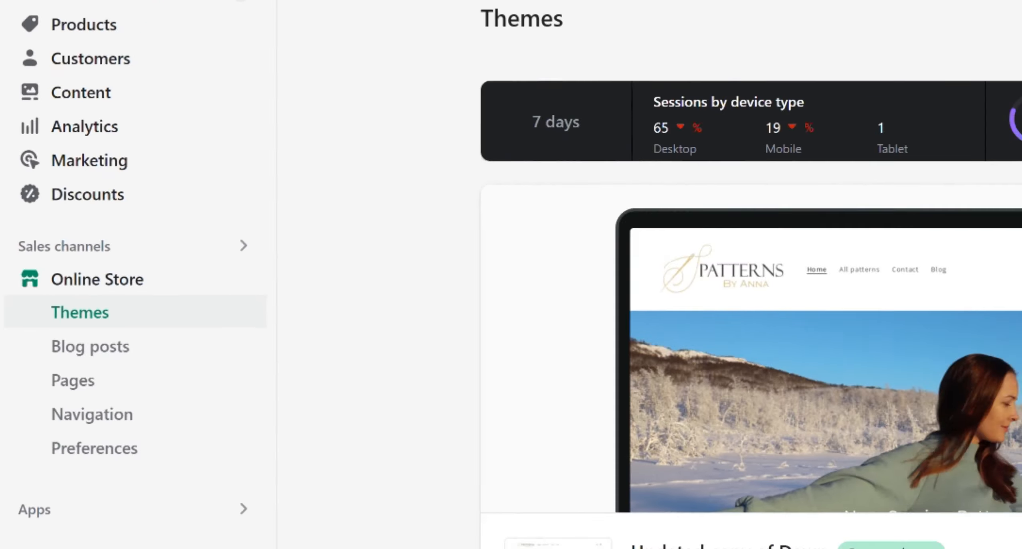
left_click(835, 456)
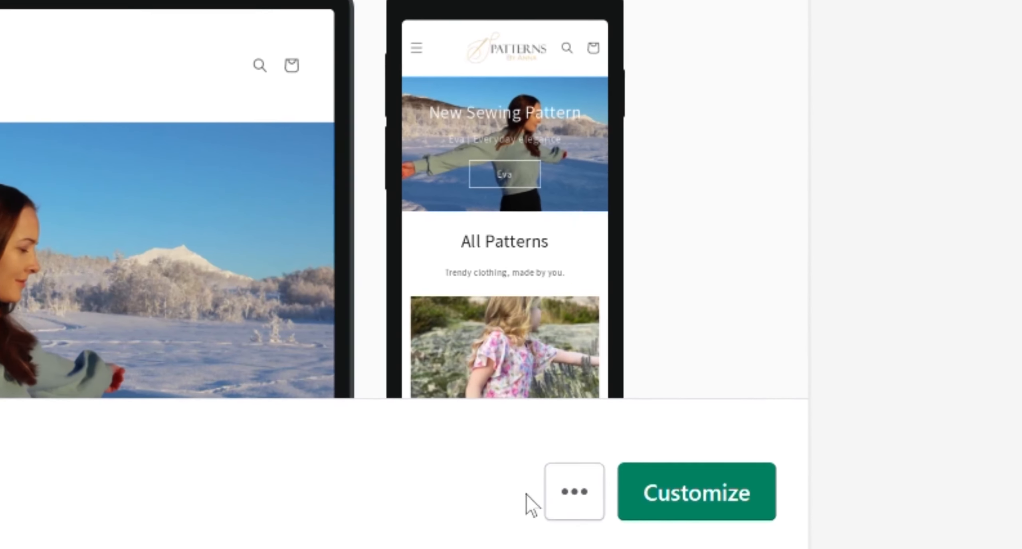
left_click(784, 456)
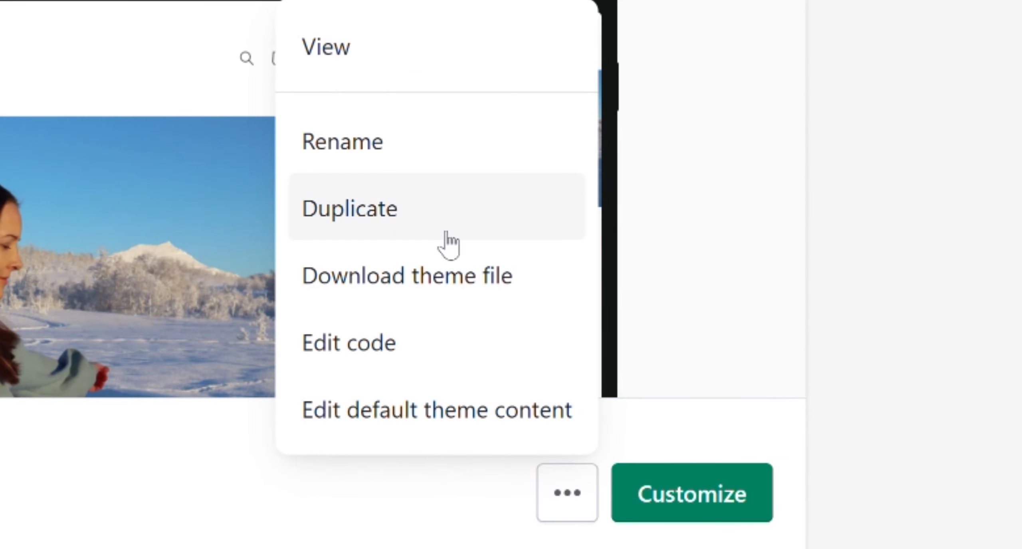
left_click(415, 346)
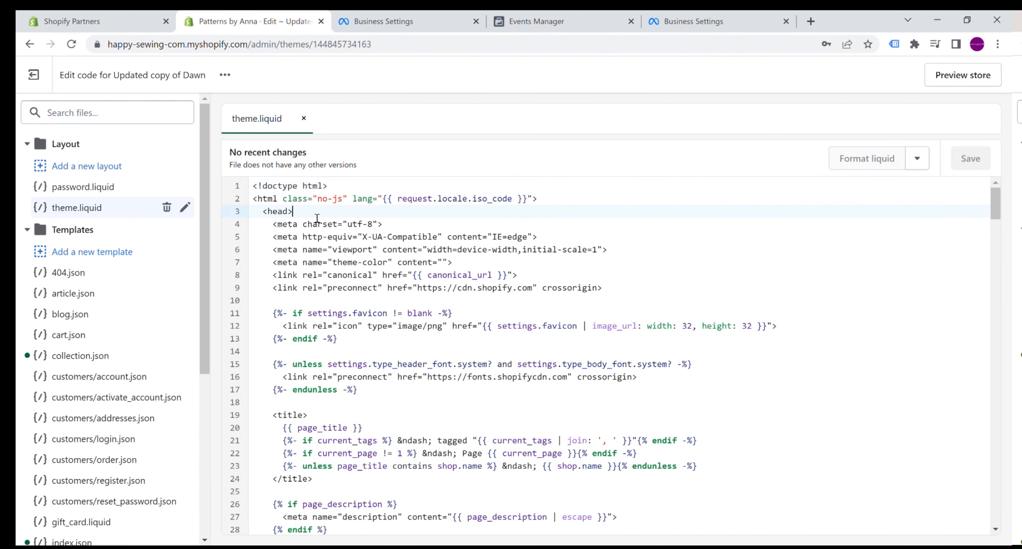
- Paste the copied facebook-domain-verification meta-tag on its own line below the opening head tag in theme.liquid and save the file
key("Return")
key("Return")
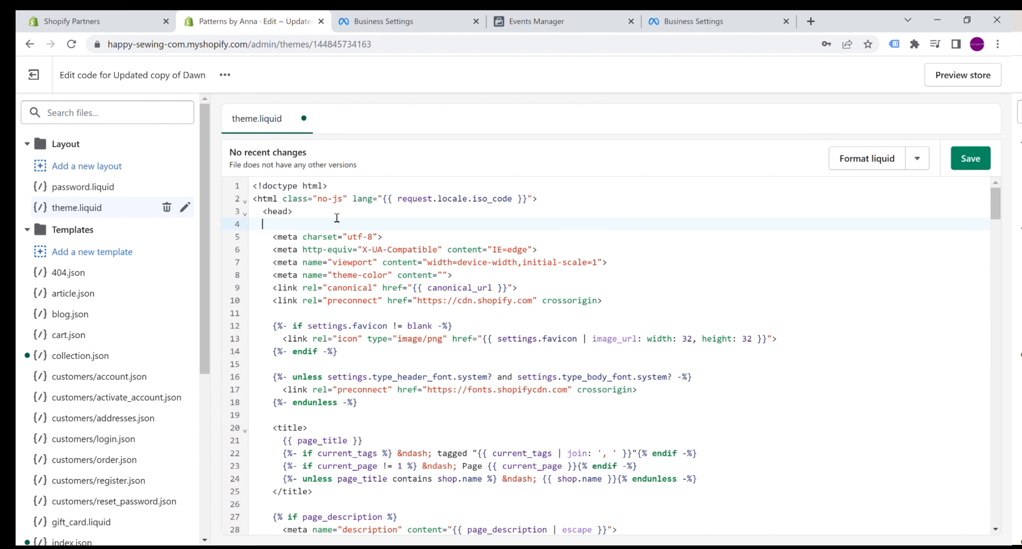
key("ctrl+v")
key("Return")
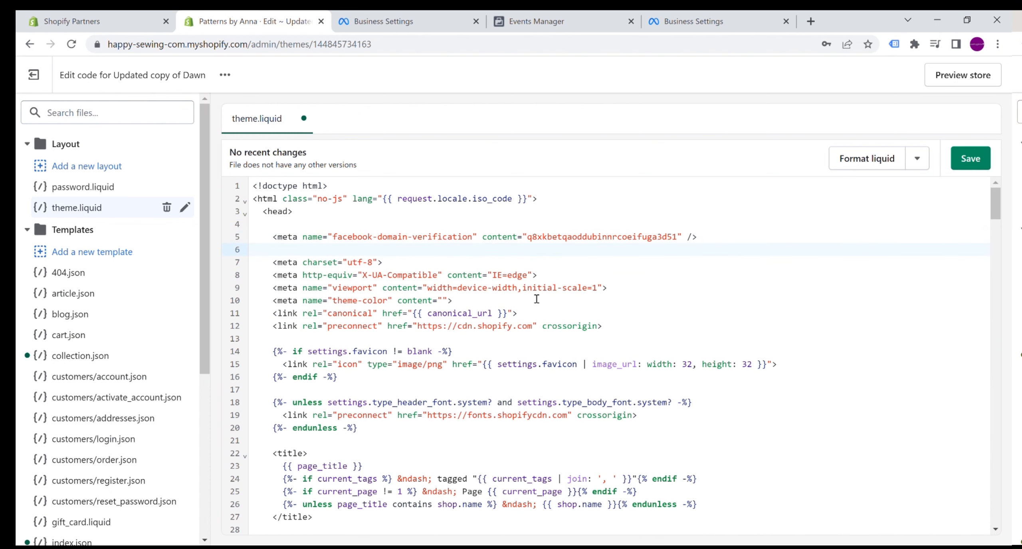
left_click(974, 164)
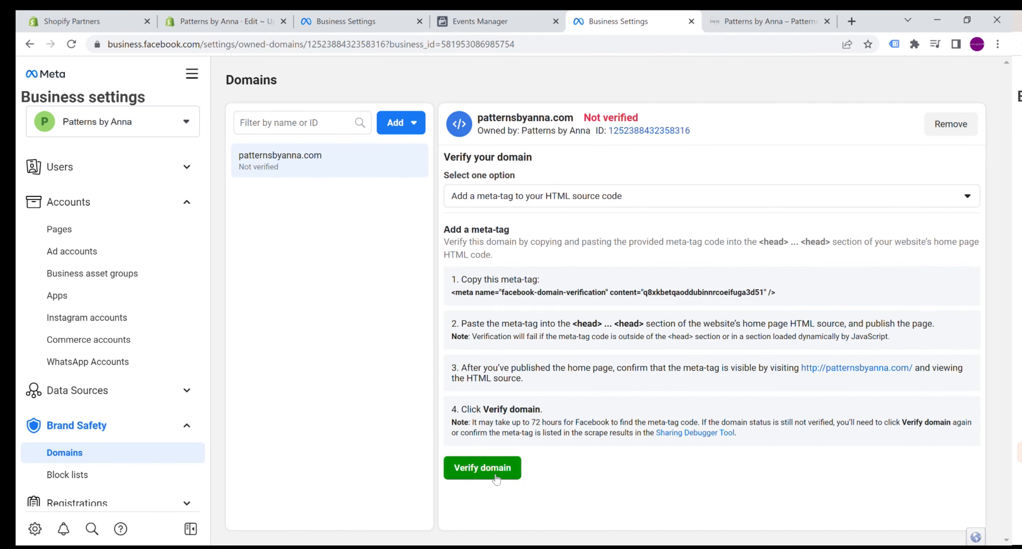
- Switch back to Meta Business Settings and request verification of the patternsbyanna.com domain
left_click(495, 478)
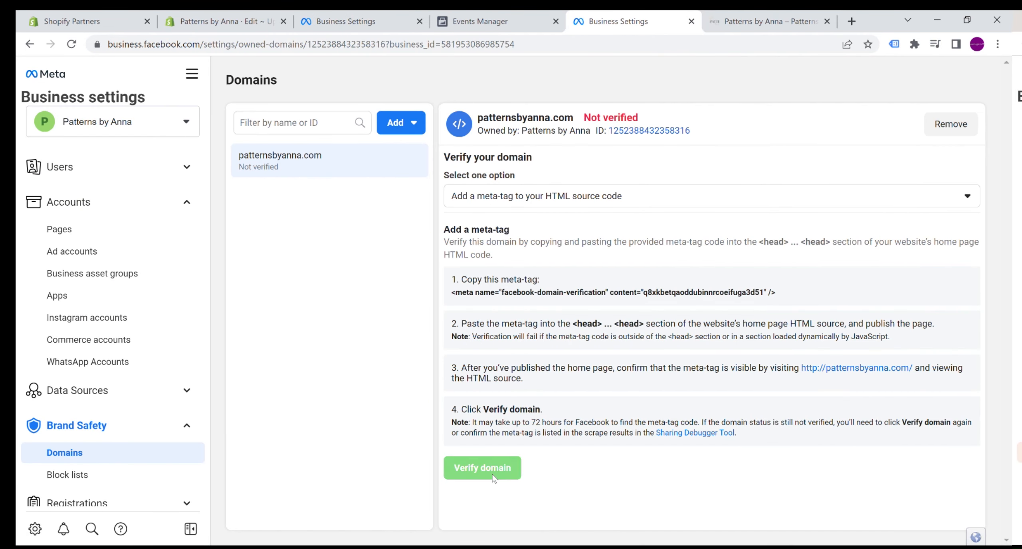
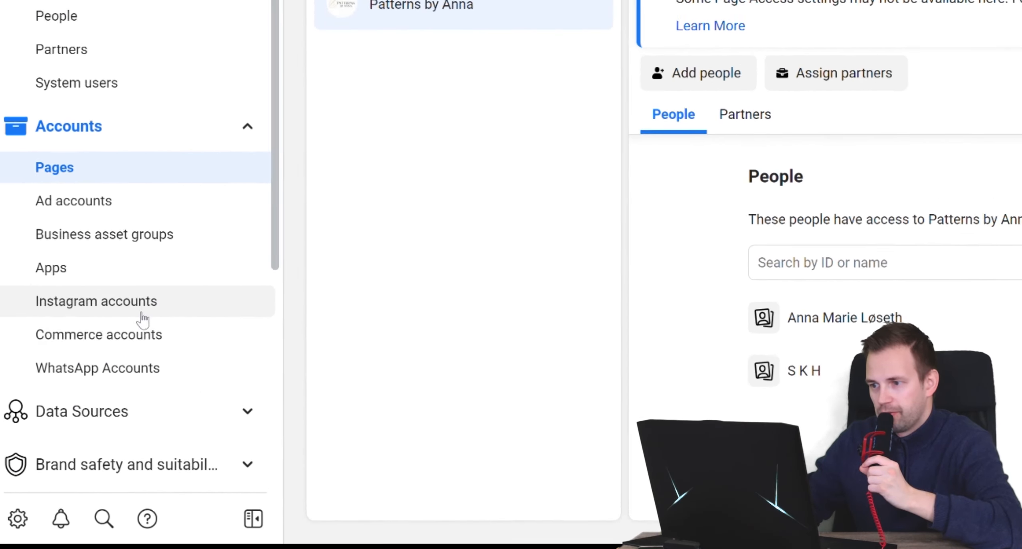
- Open the Pixels data sources in the business settings and compare the activity status of the two Patterns by Anna pixels
left_click(132, 410)
scroll(137, 408, "down", 3)
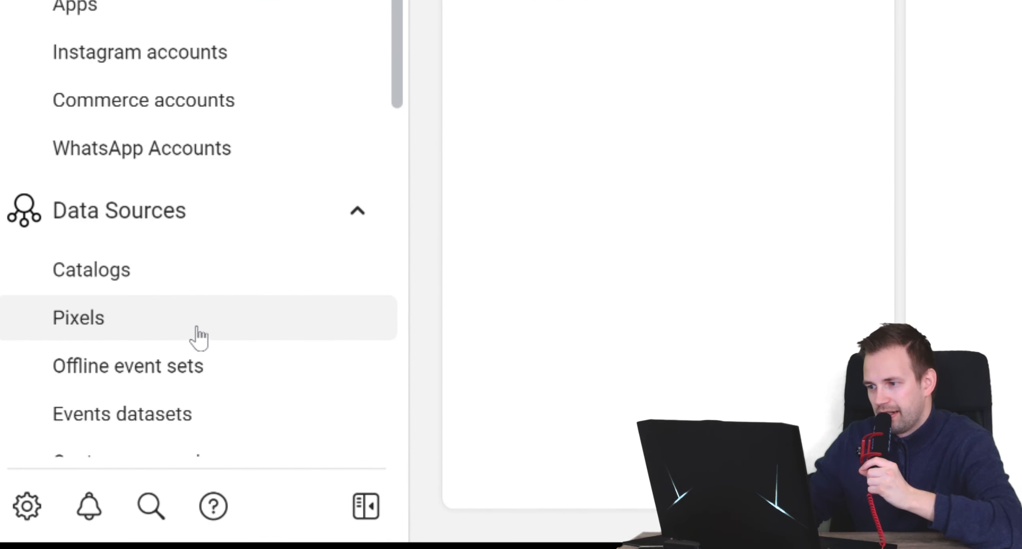
left_click(144, 324)
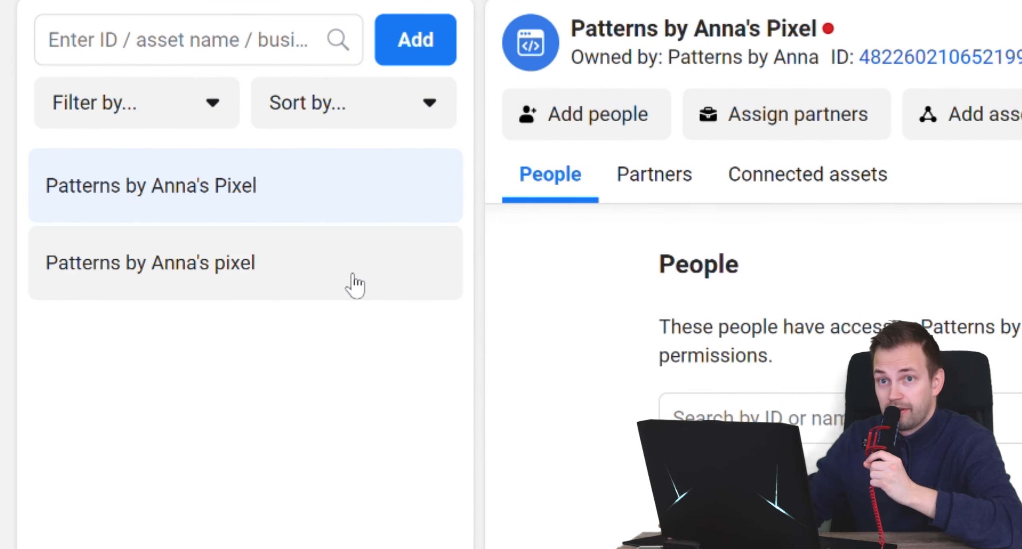
left_click(353, 278)
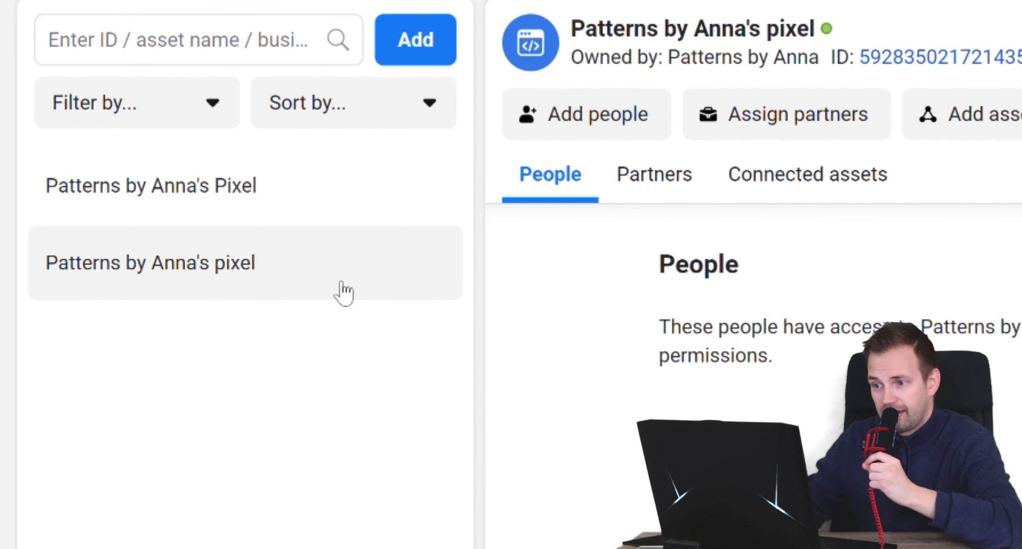
mouse_move(827, 33)
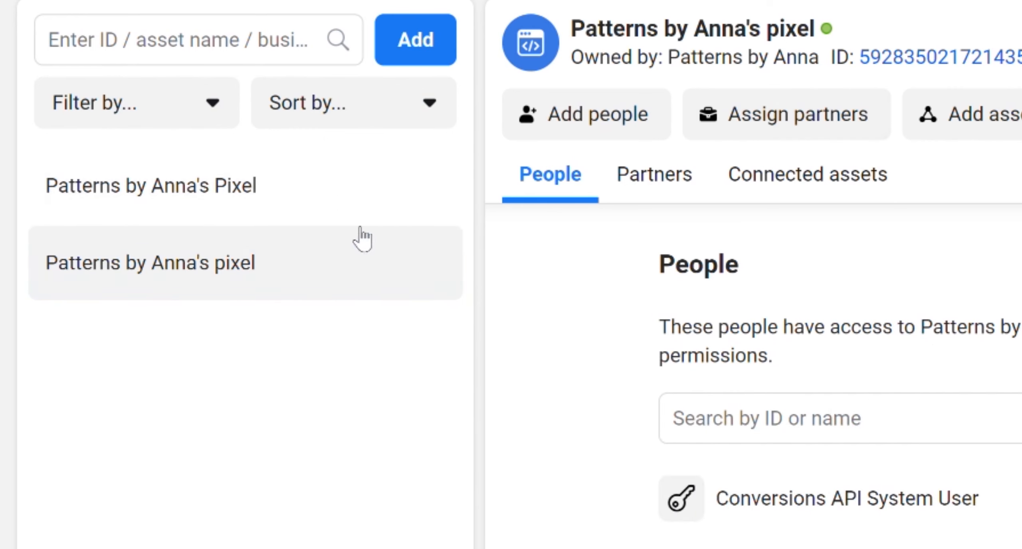
left_click(350, 215)
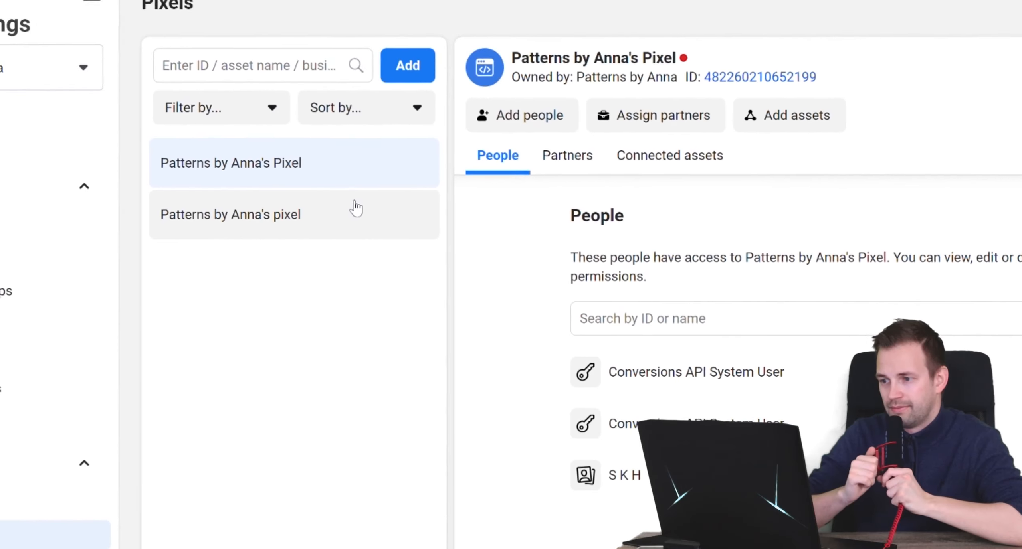
left_click(355, 208)
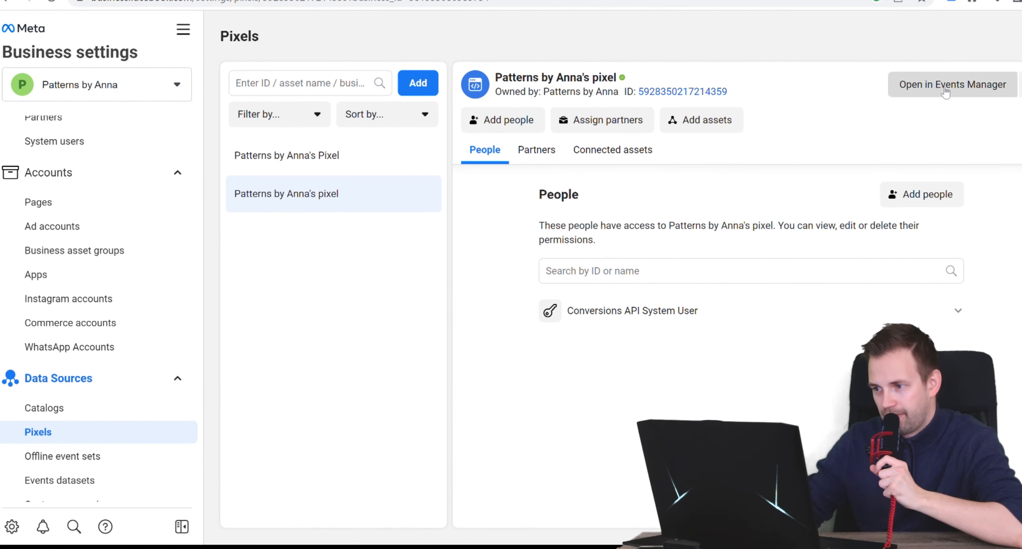
- Open the active Patterns by Anna's pixel in Events Manager and go to the web event configurations for Aggregated Event Measurement
left_click(945, 92)
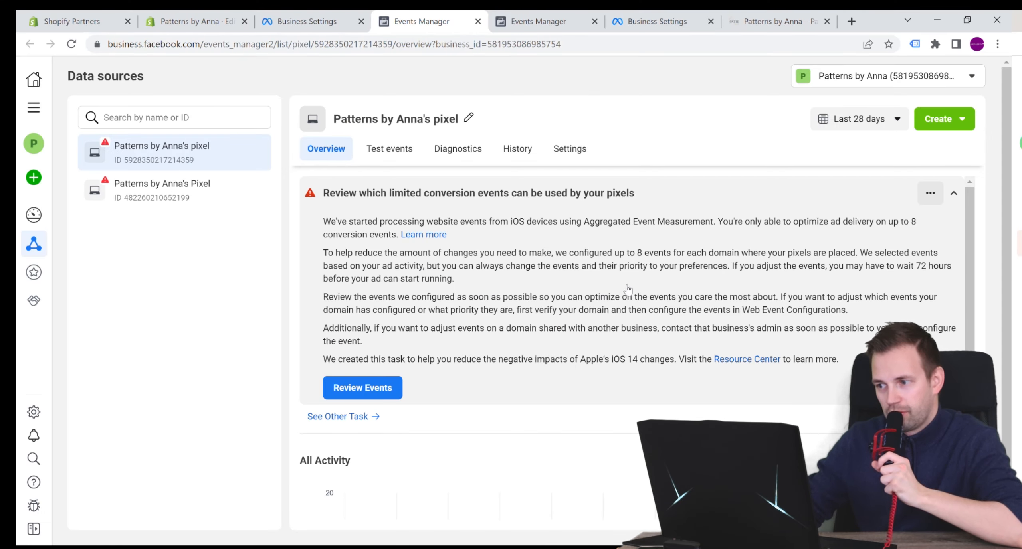
left_click(375, 392)
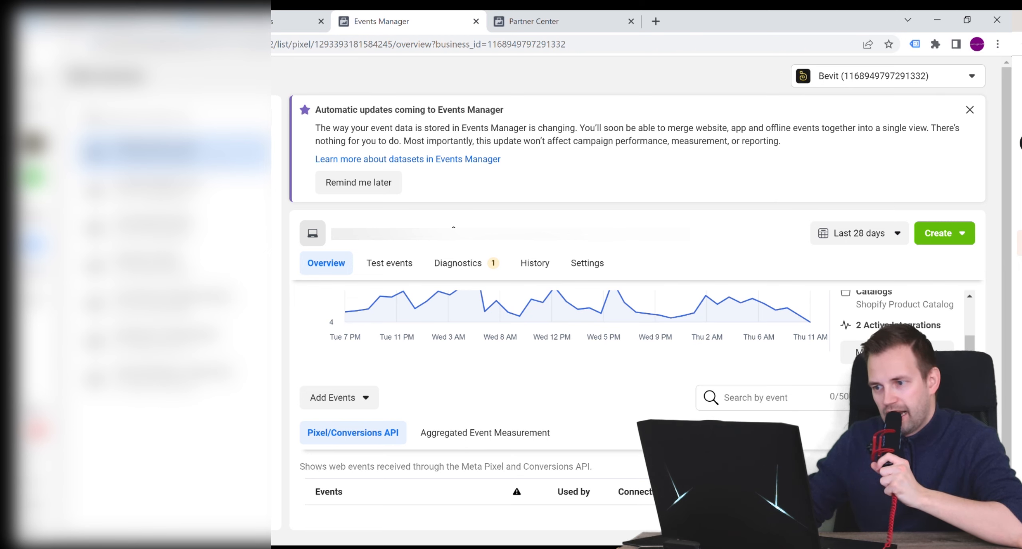
left_click(495, 431)
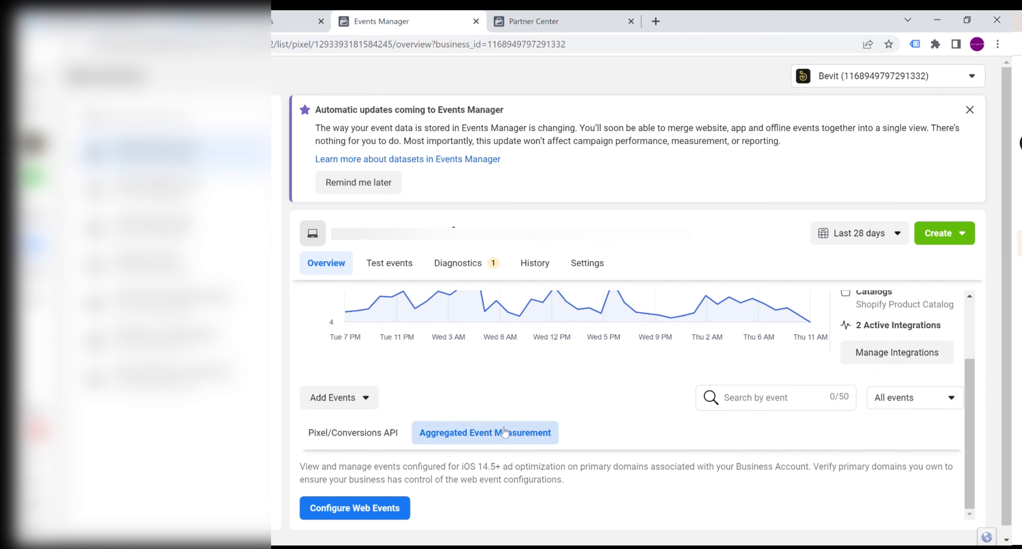
left_click(372, 508)
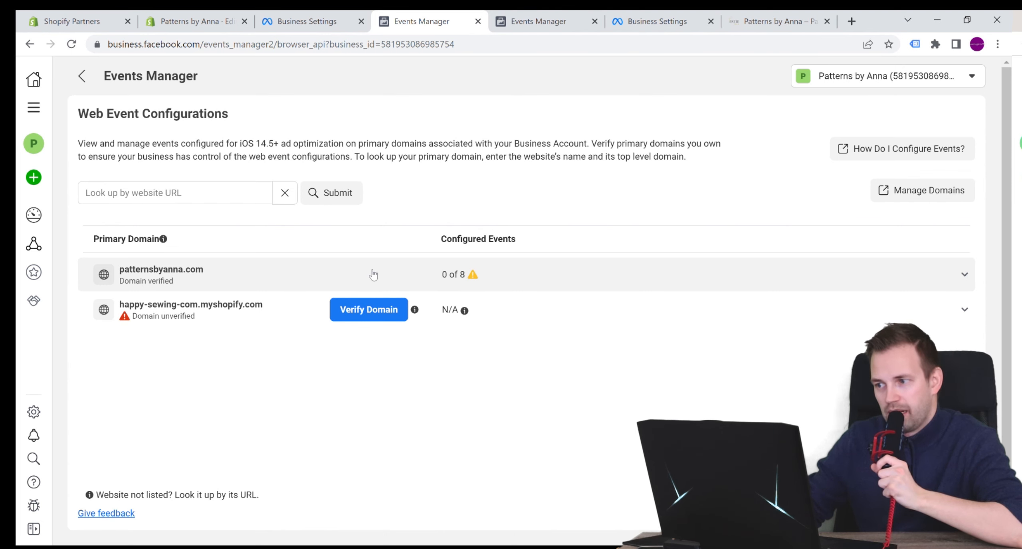
- Open the event configuration of the verified patternsbyanna.com domain for editing
left_click(373, 275)
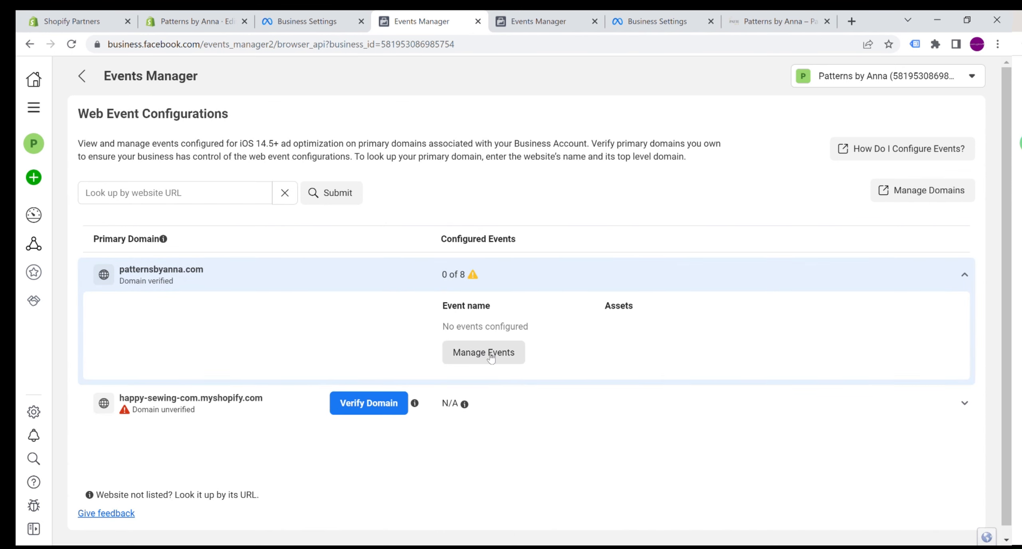
left_click(490, 358)
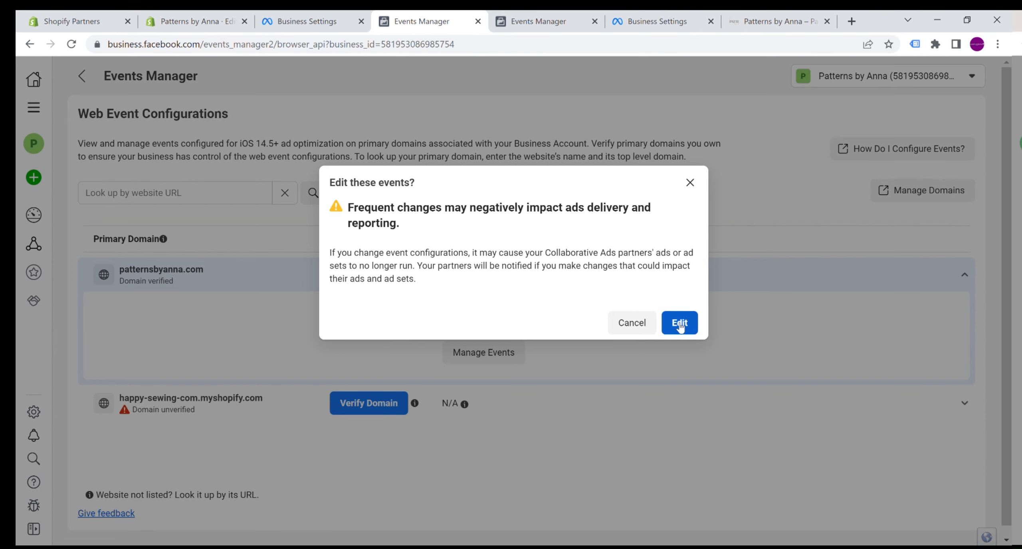
left_click(680, 327)
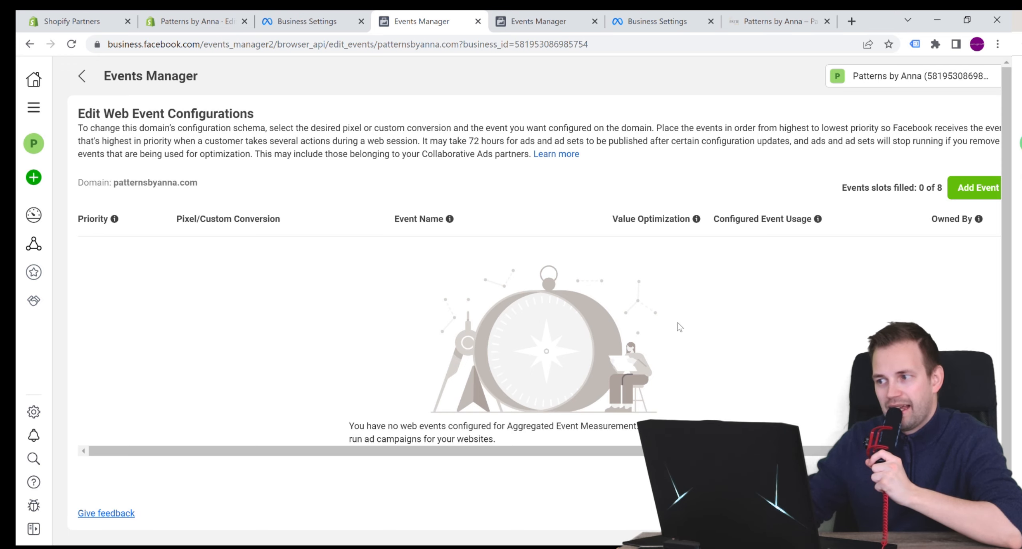
- Add a first web event for the active Patterns by Anna's pixel, checking its pixel ID in Business Settings, and set the event to Purchase
left_click(973, 188)
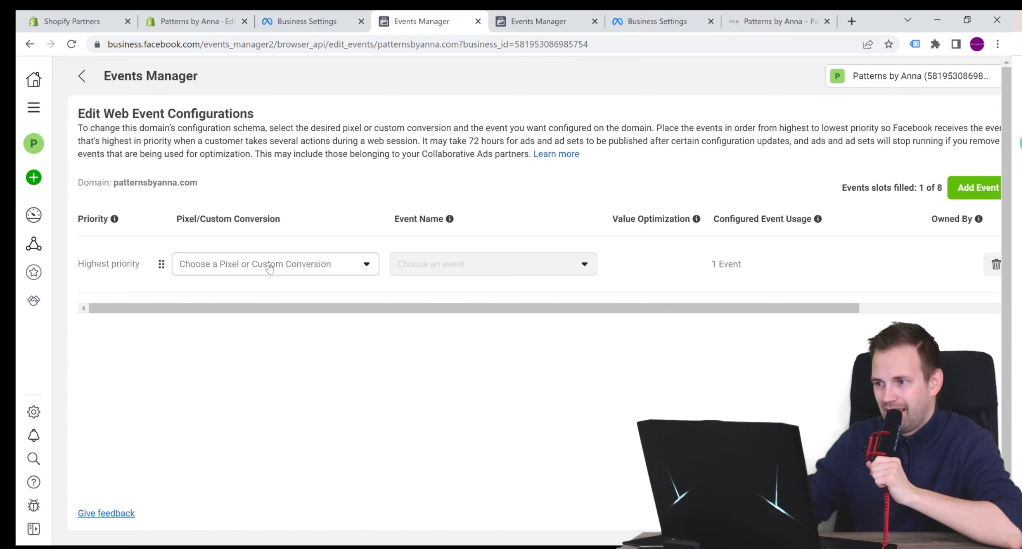
left_click(270, 266)
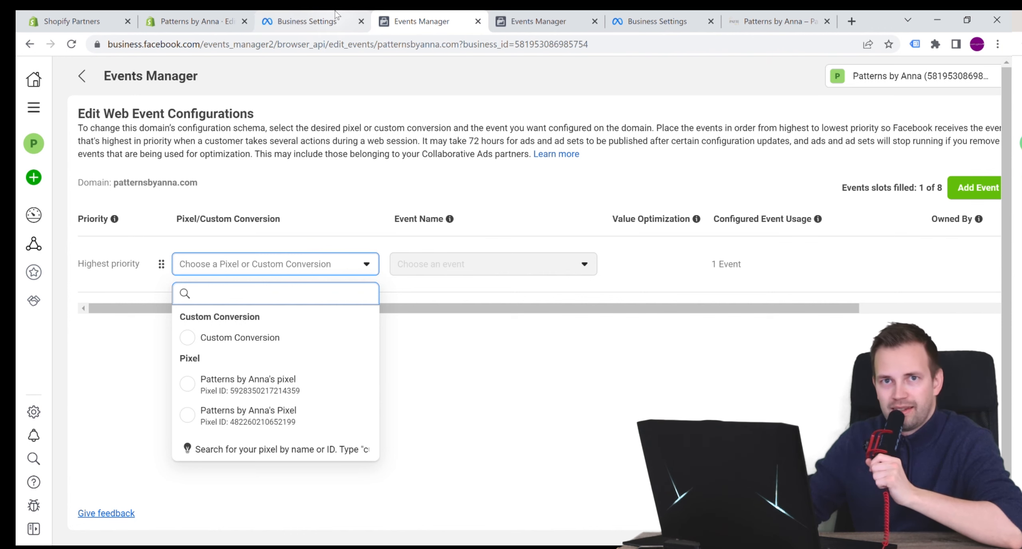
left_click(307, 21)
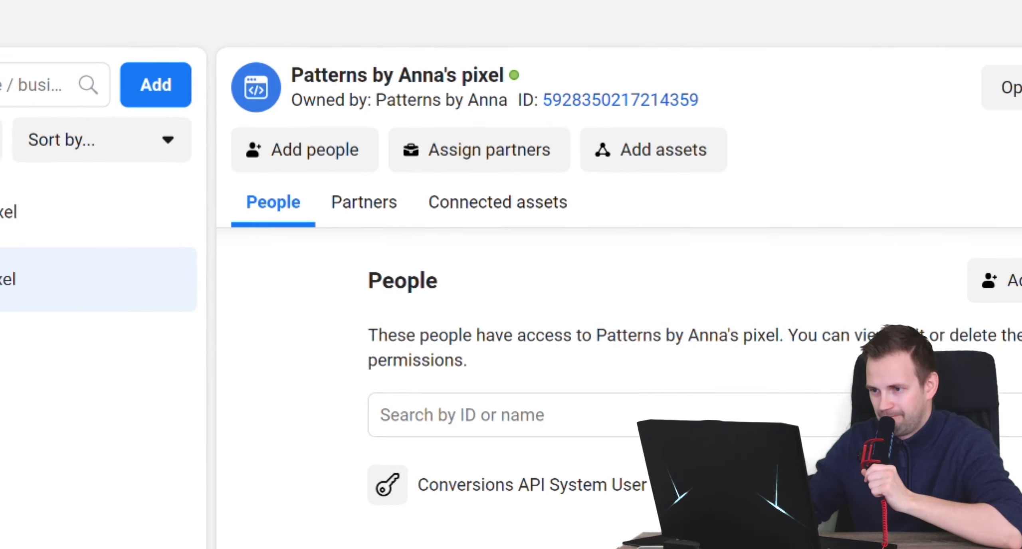
left_click(188, 18)
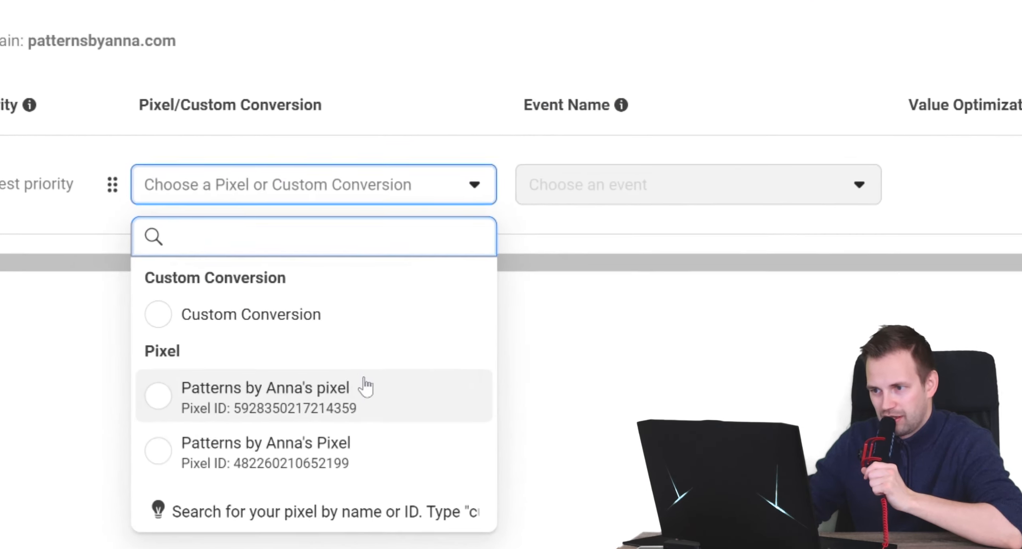
left_click(179, 434)
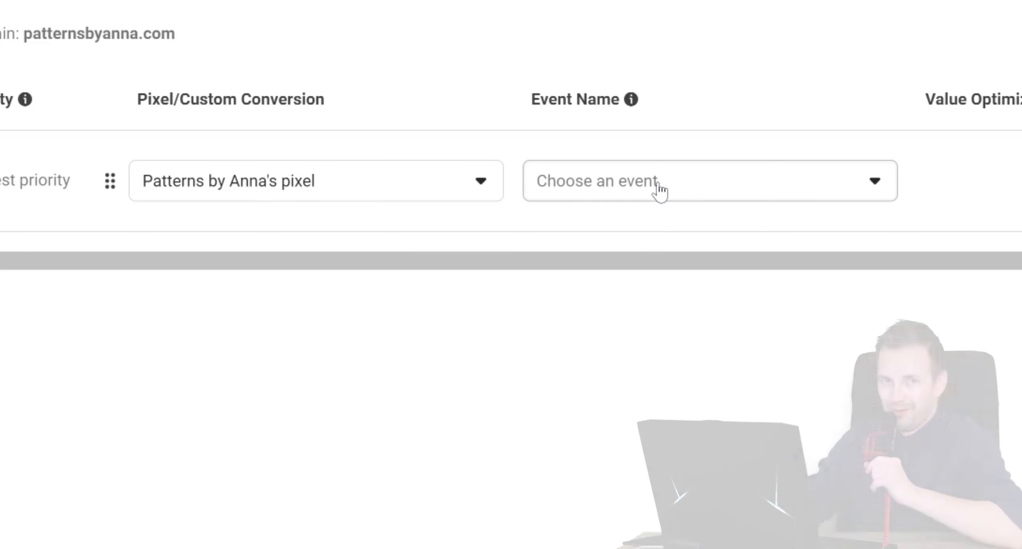
left_click(659, 190)
scroll(663, 402, "down", 10)
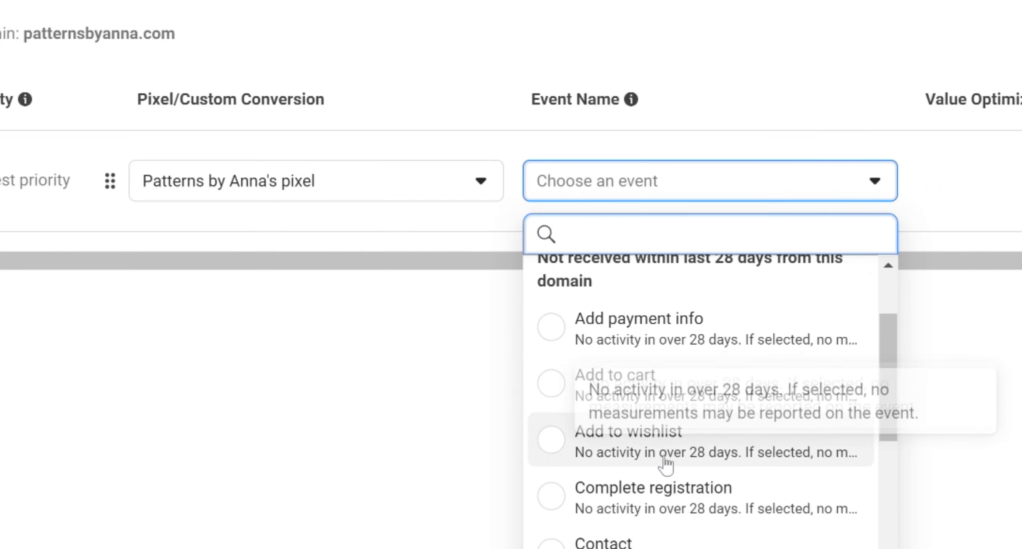
scroll(663, 495, "down", 2)
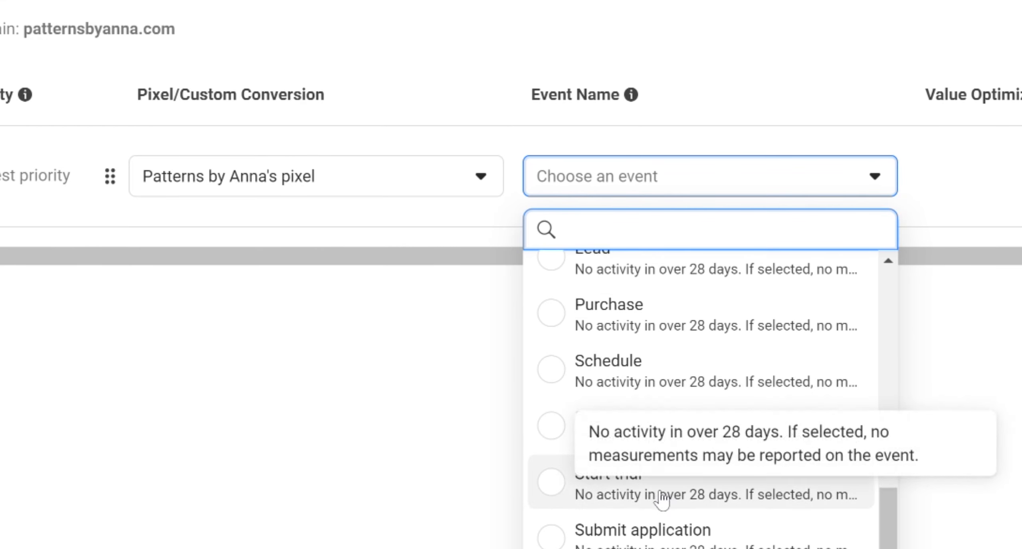
left_click(579, 338)
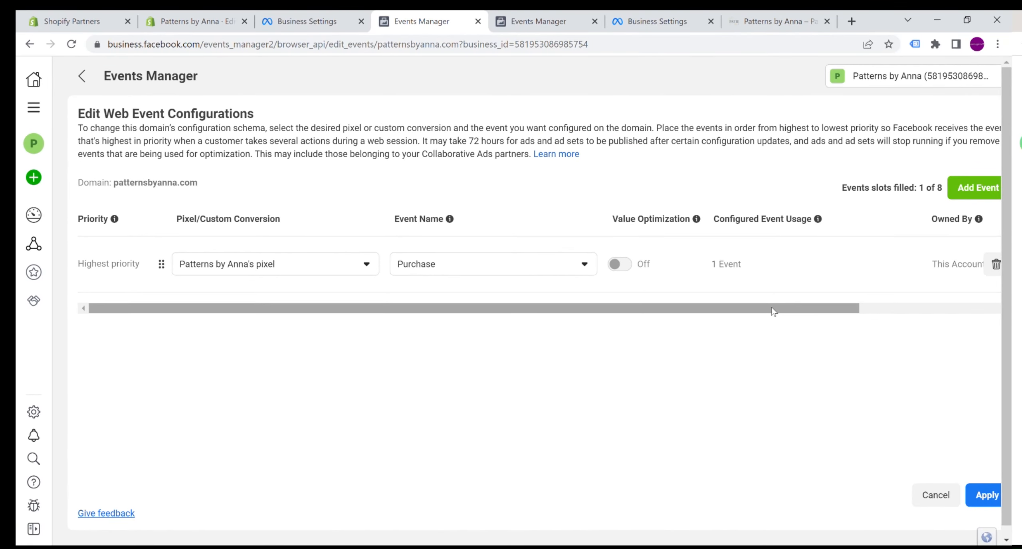
- Add a second web event using Patterns by Anna's pixel and set it to Add payment info
left_click_drag(772, 311, 911, 312)
left_click(971, 188)
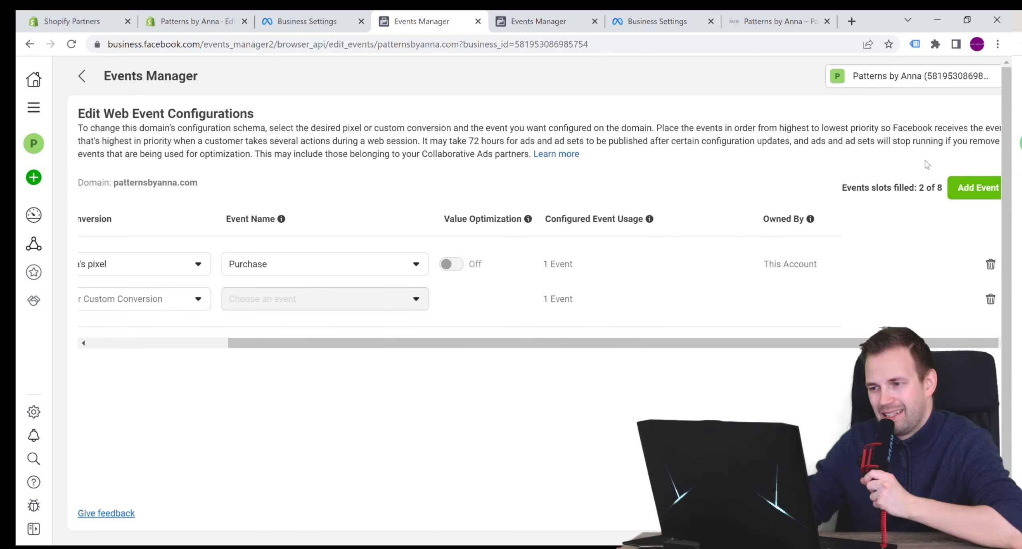
left_click_drag(802, 342, 663, 341)
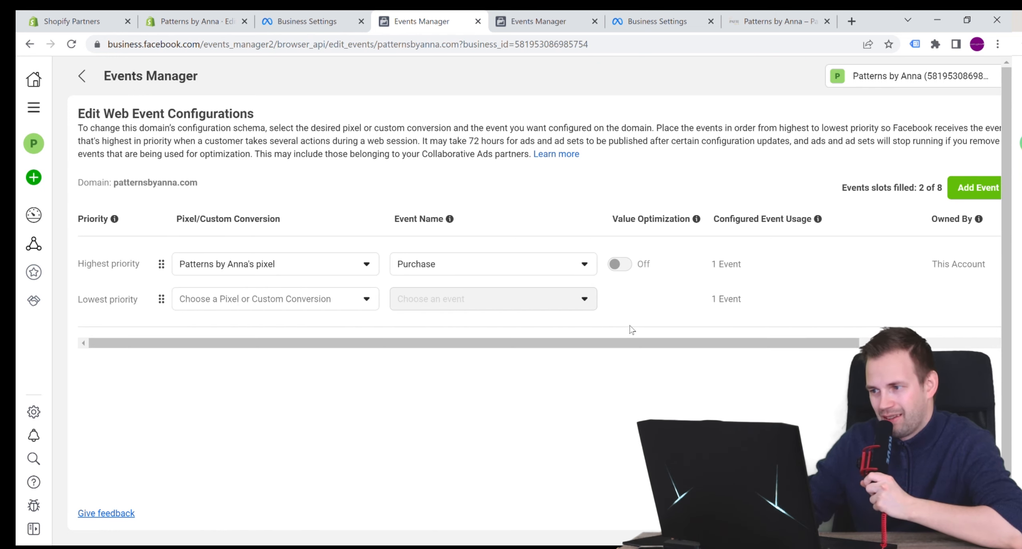
left_click(317, 297)
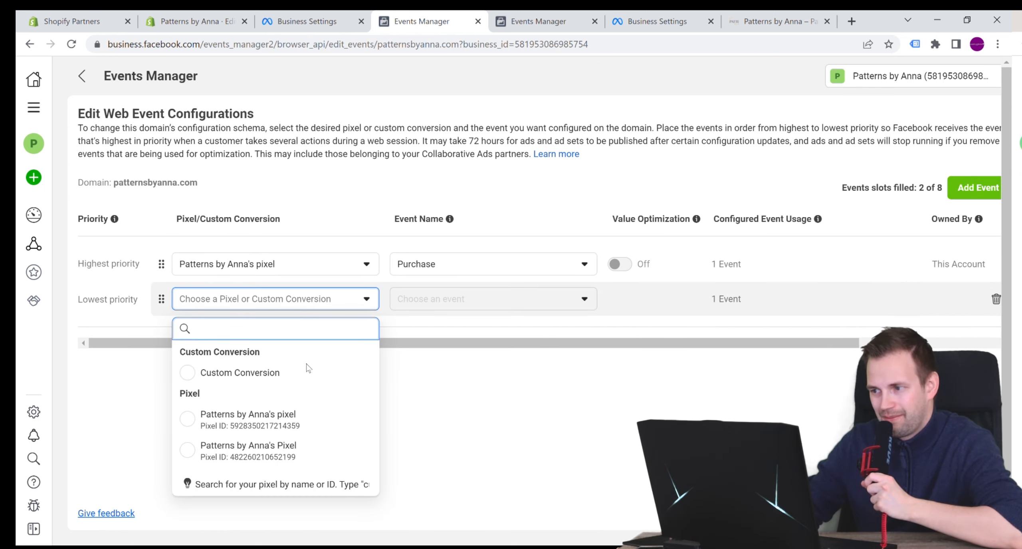
left_click(295, 419)
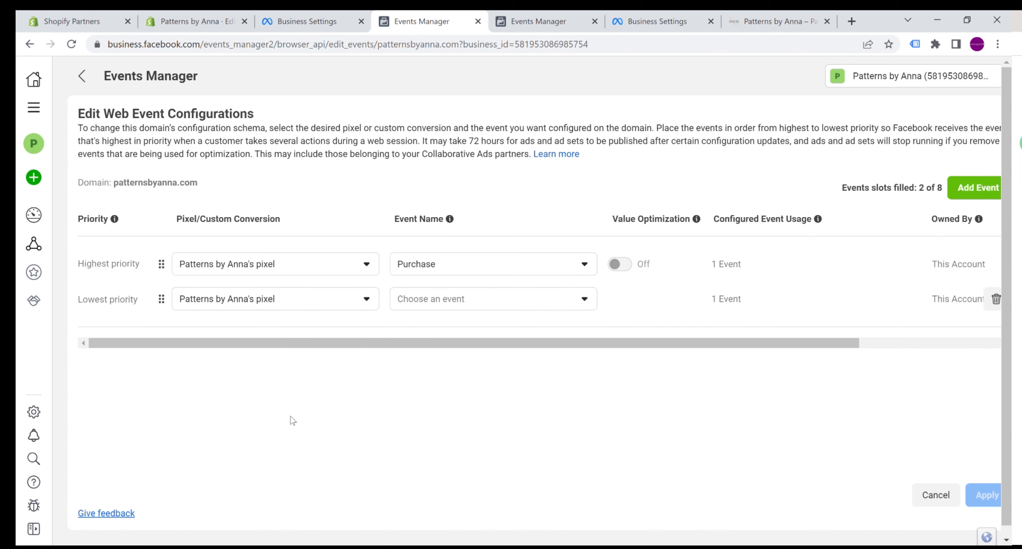
left_click(457, 301)
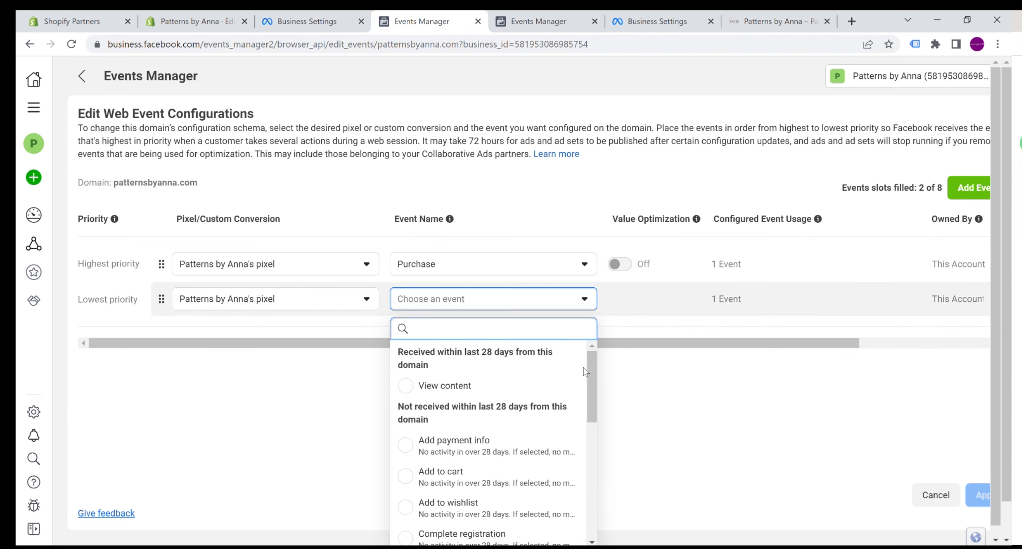
left_click(495, 453)
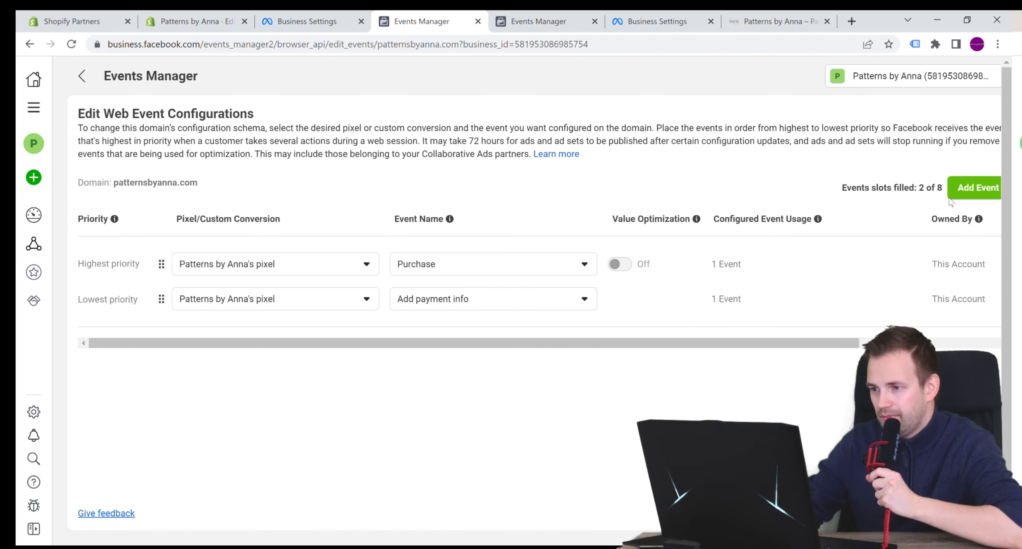
- Add a third web event using Patterns by Anna's pixel and set it to Initiate checkout
left_click(953, 195)
left_click(220, 340)
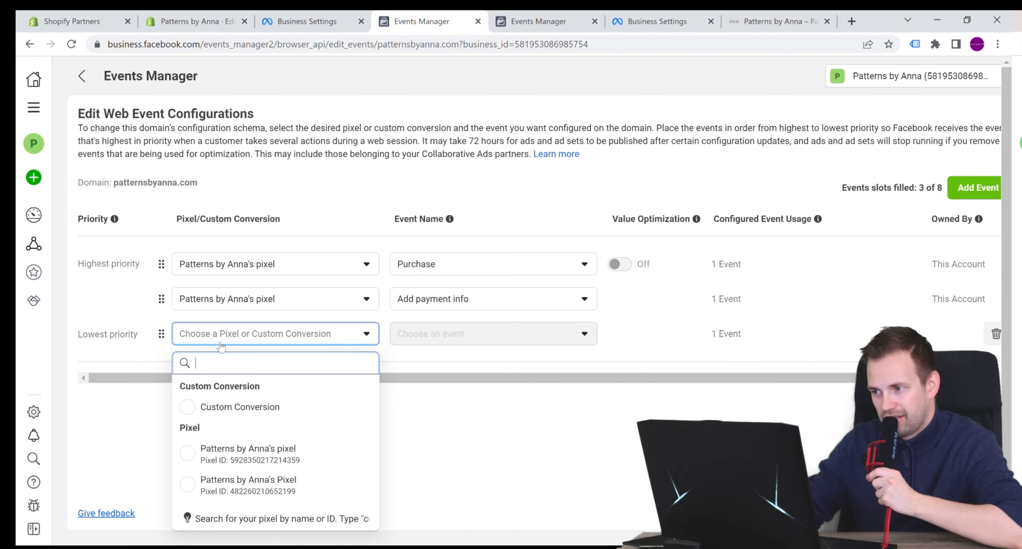
left_click(247, 453)
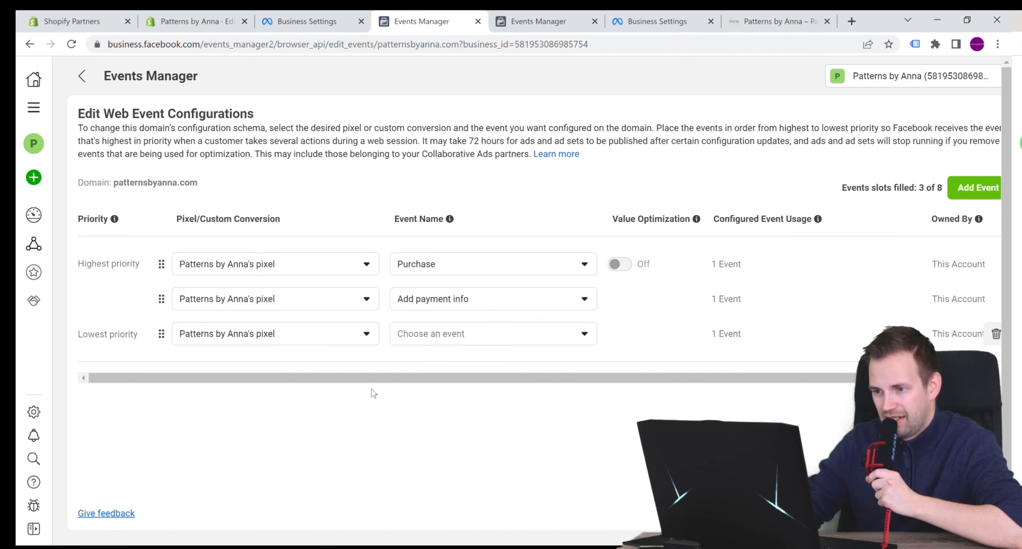
left_click(581, 335)
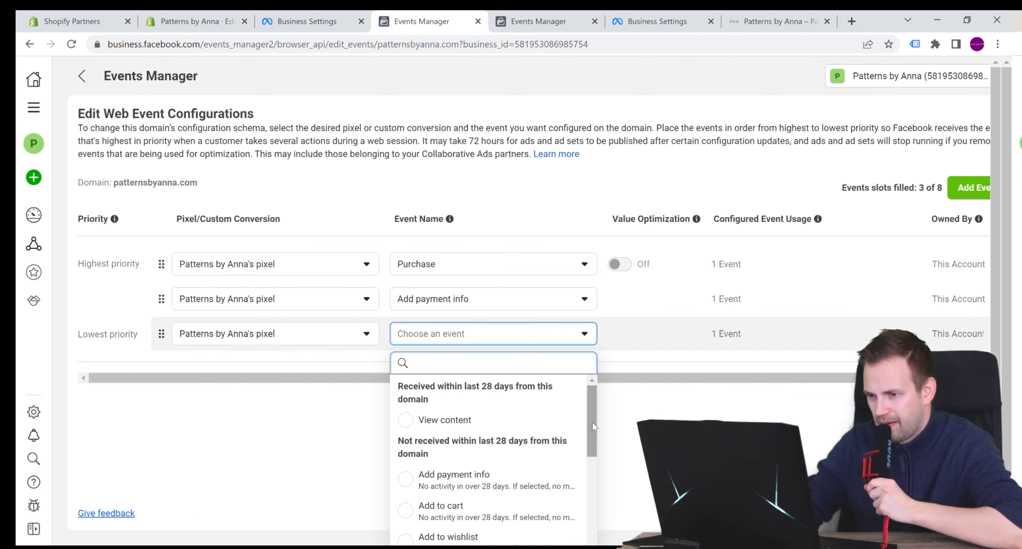
left_click_drag(593, 427, 574, 505)
left_click(473, 497)
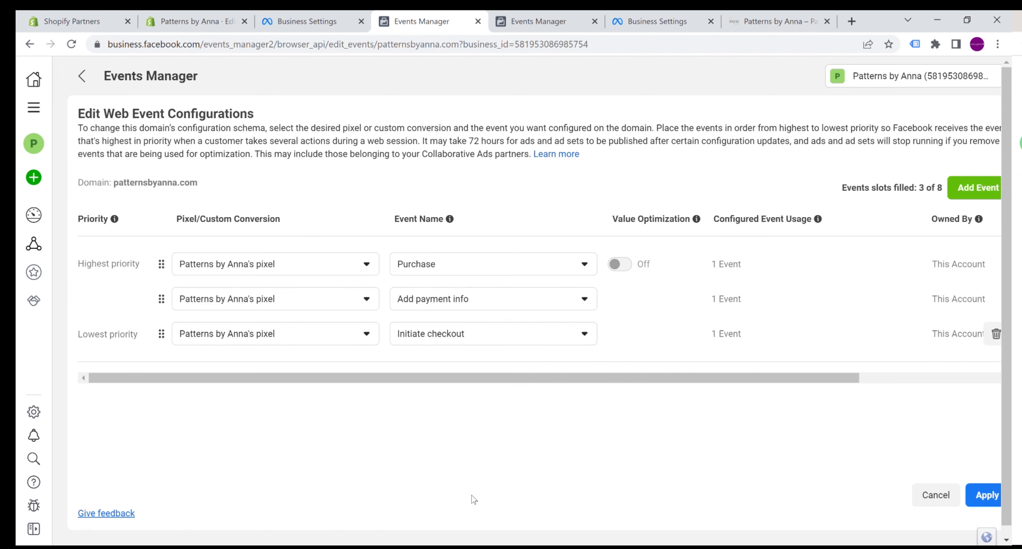
- Add a fourth web event using Patterns by Anna's pixel and set it to Add to cart
left_click(954, 192)
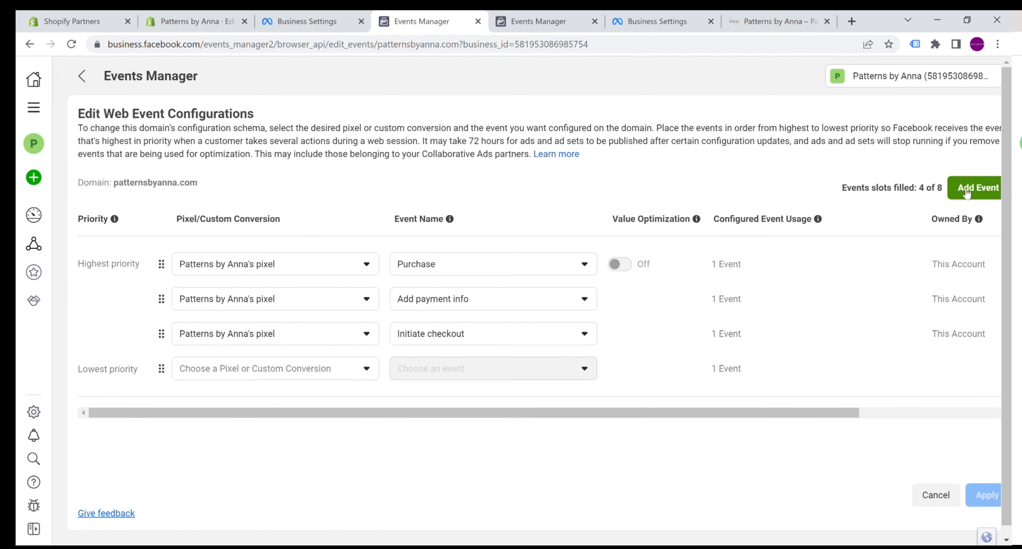
left_click(322, 369)
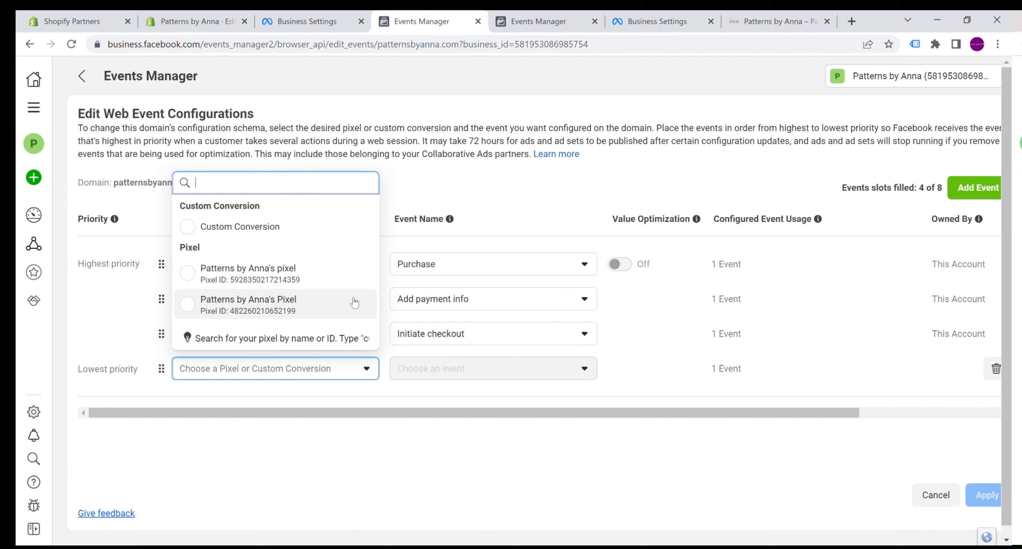
left_click(324, 273)
scroll(592, 175, "down", 1)
scroll(592, 175, "down", 8)
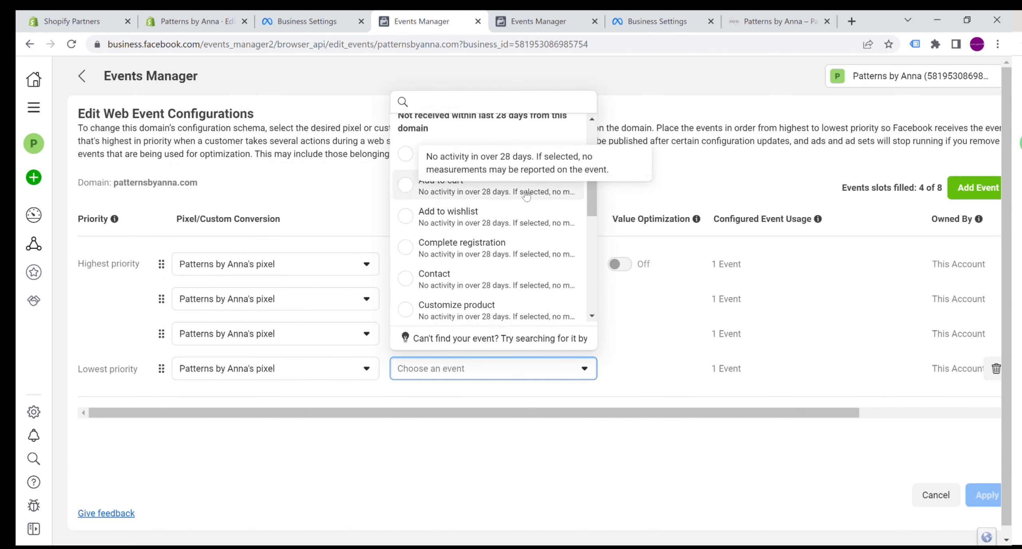
scroll(570, 314, "up", 8)
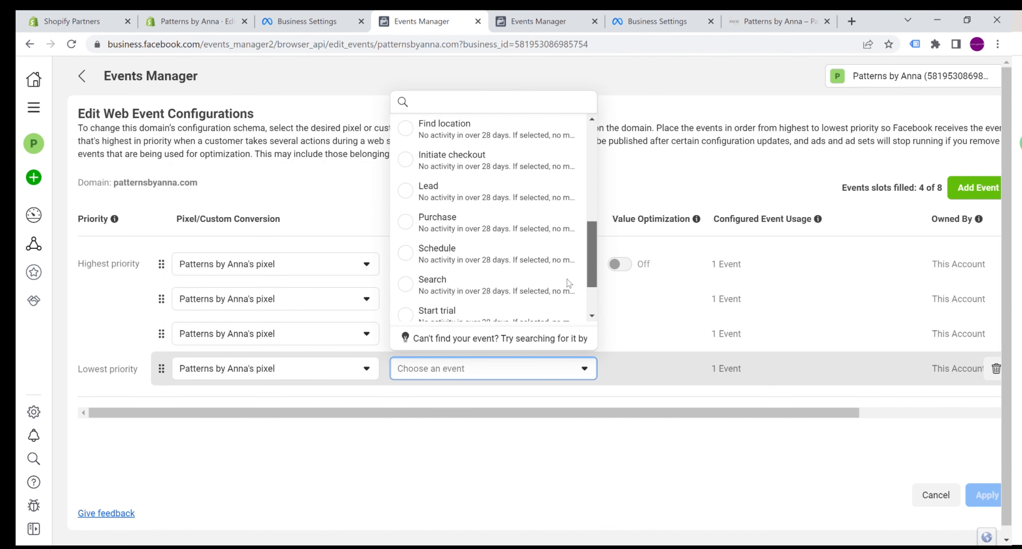
left_click(443, 194)
- Add Customize product, View content and Subscribe events for Patterns by Anna's pixel, plus a final eighth event slot
left_click(973, 188)
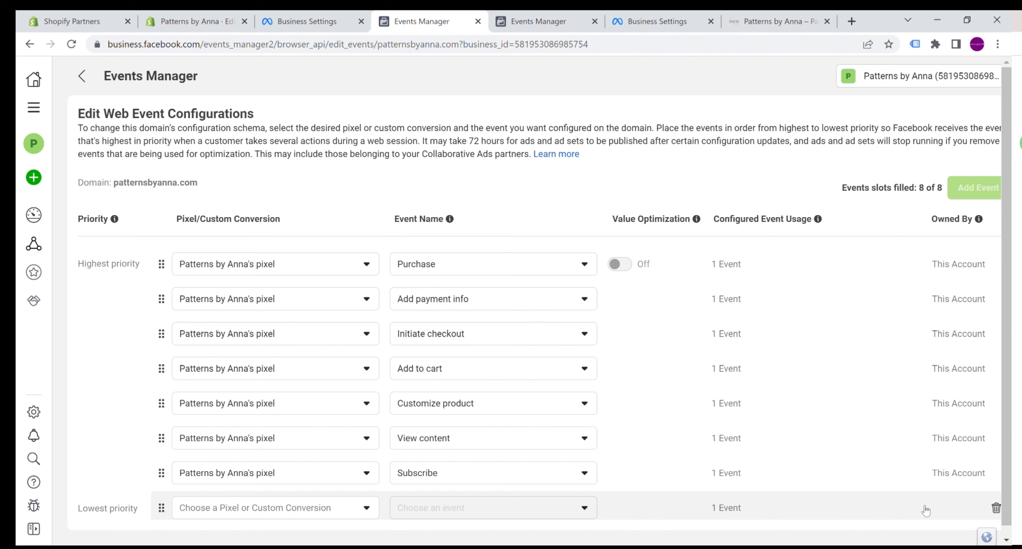
left_click(995, 507)
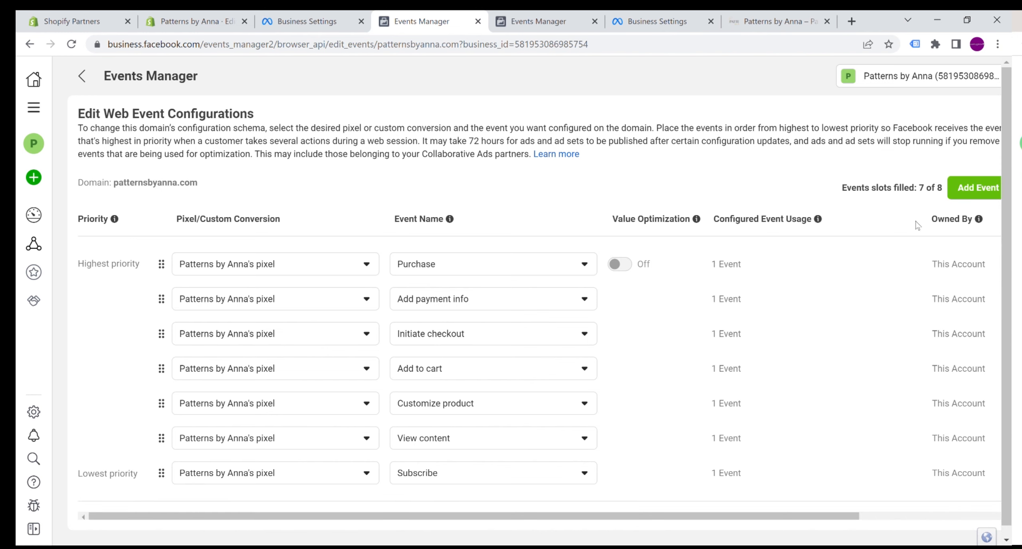
left_click(956, 188)
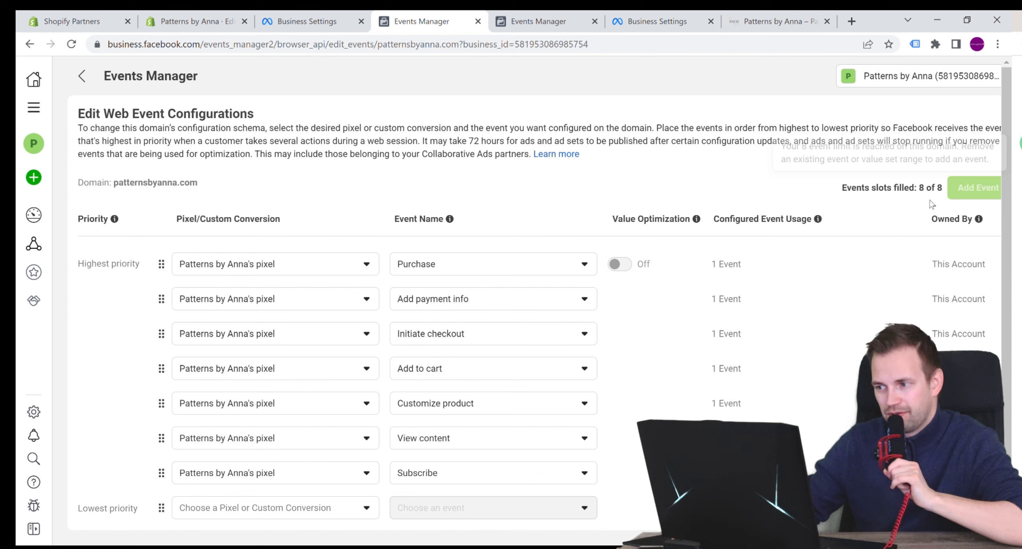
- Move the View content event to the lowest priority, and confirm and apply the domain's event configuration
left_click_drag(161, 438, 158, 490)
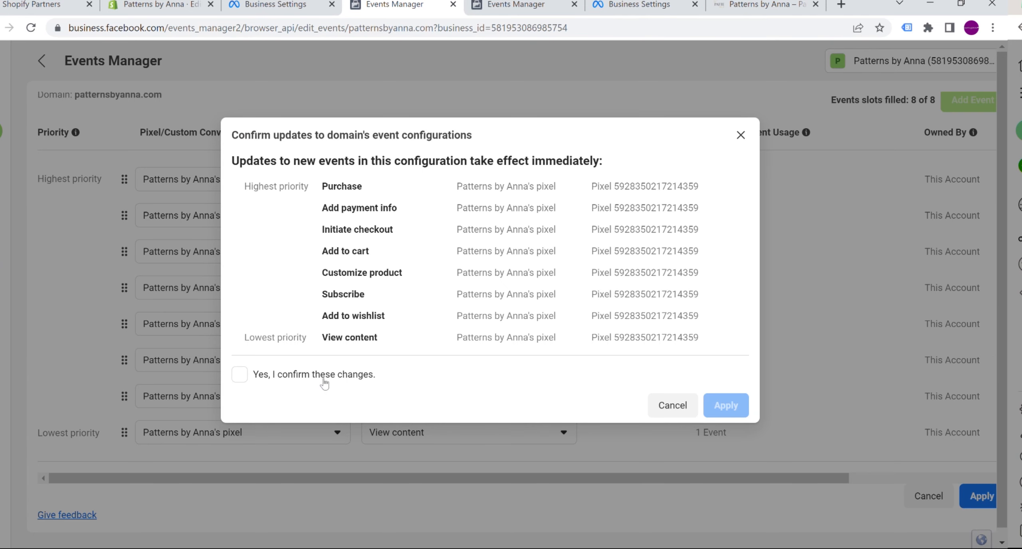
left_click(297, 381)
left_click(725, 405)
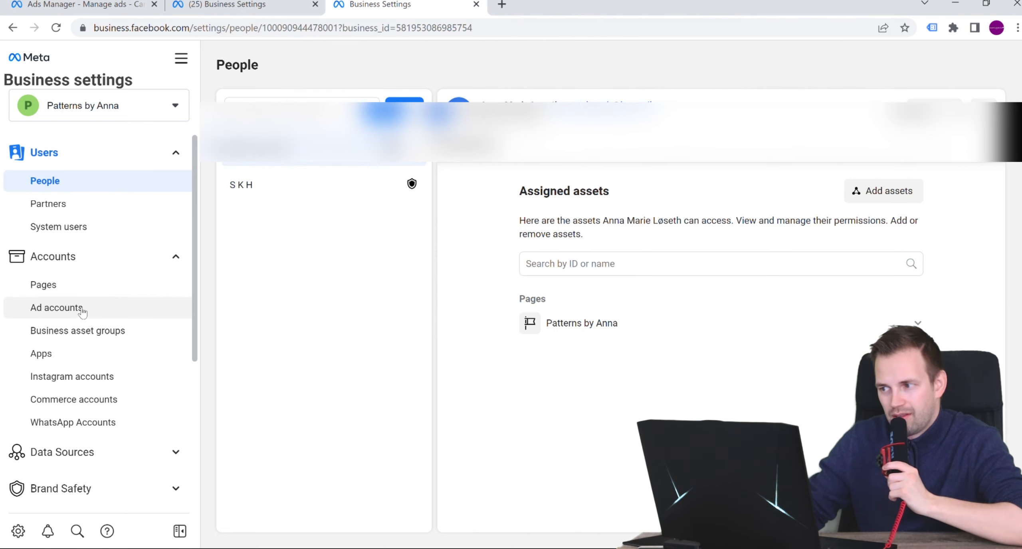
- Create a new ad account named "Ad account - Patterns by Anna" for use by My business (Patterns by Anna)
left_click(63, 310)
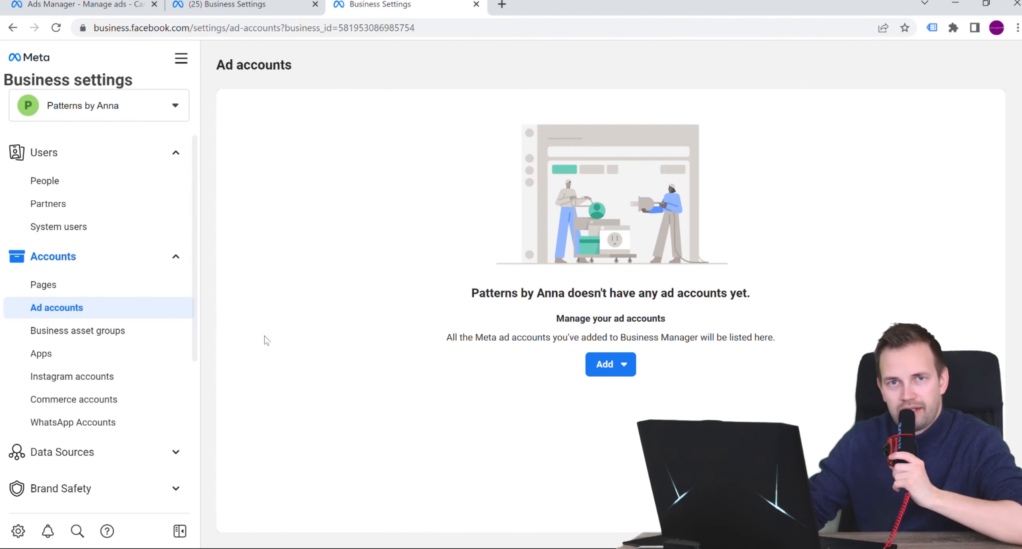
left_click(598, 374)
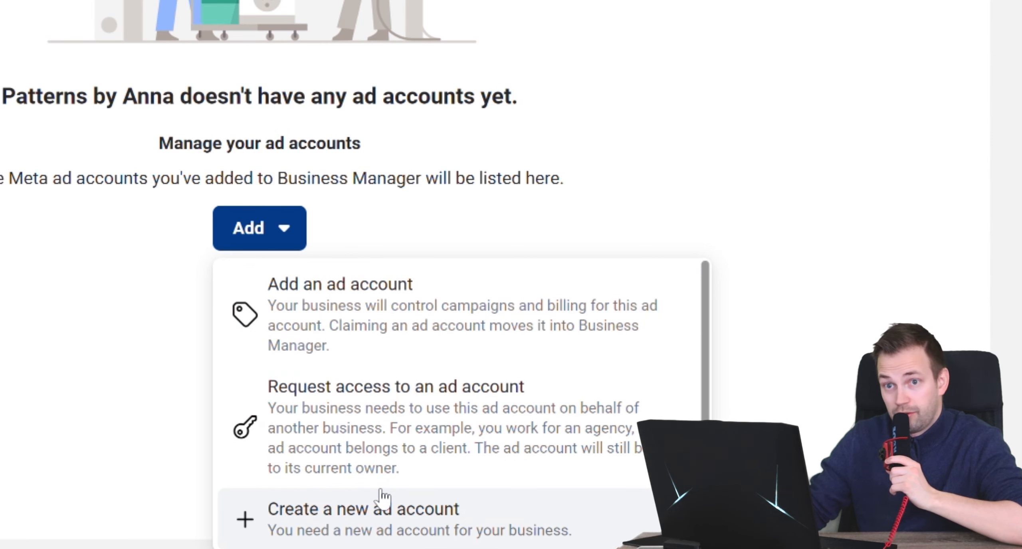
left_click(383, 499)
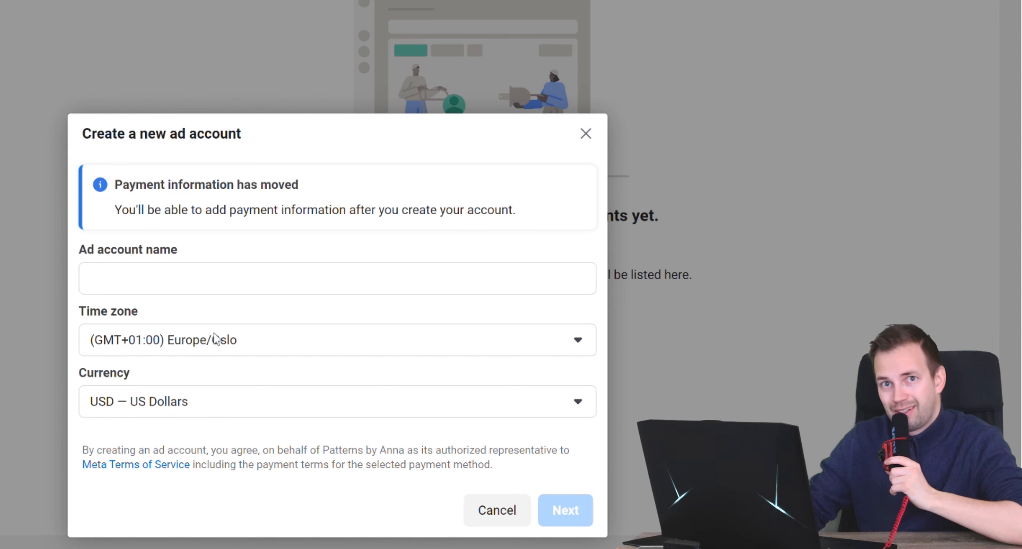
left_click(216, 292)
type("Patterns by An")
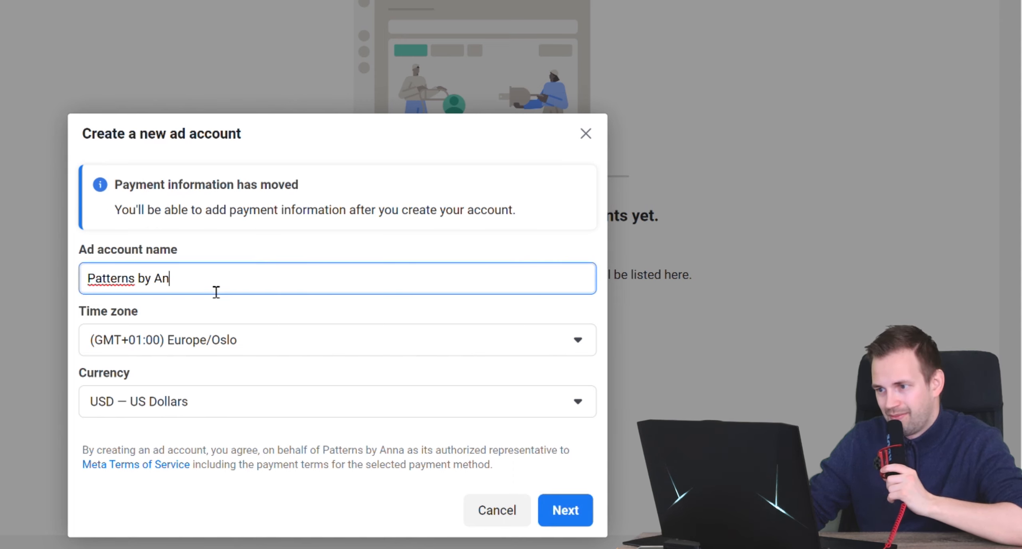
type("na")
key("Home")
type("Ad account -")
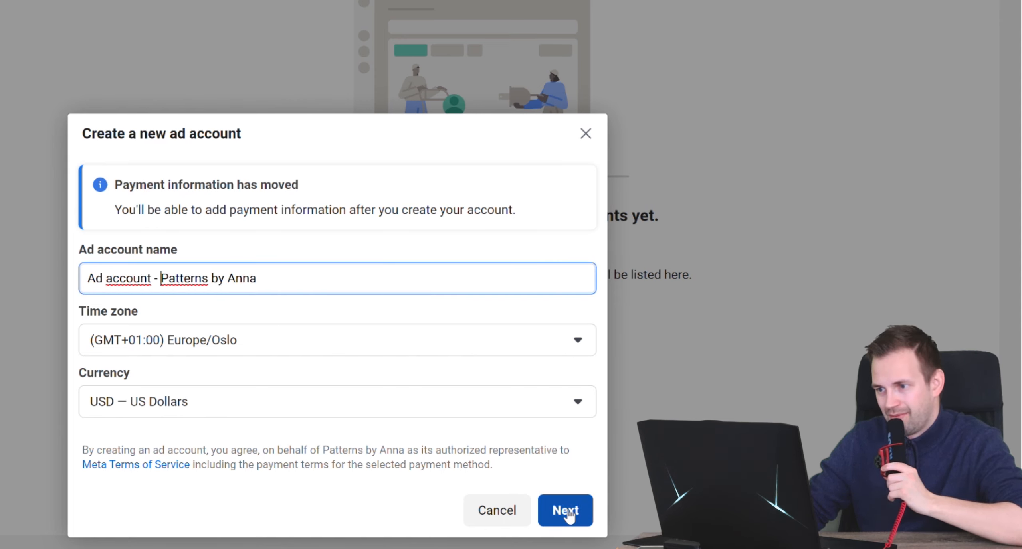
left_click(565, 511)
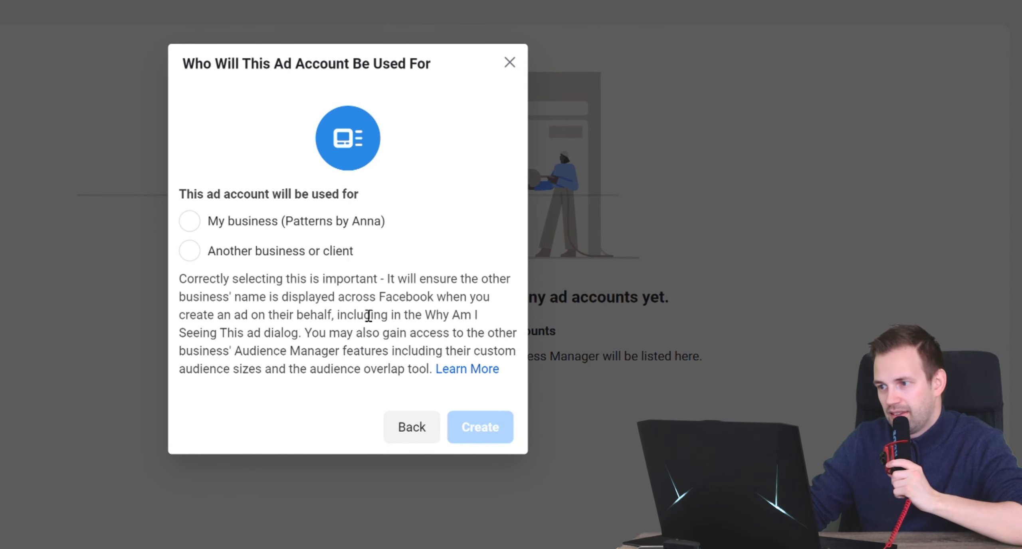
left_click(189, 220)
left_click(495, 439)
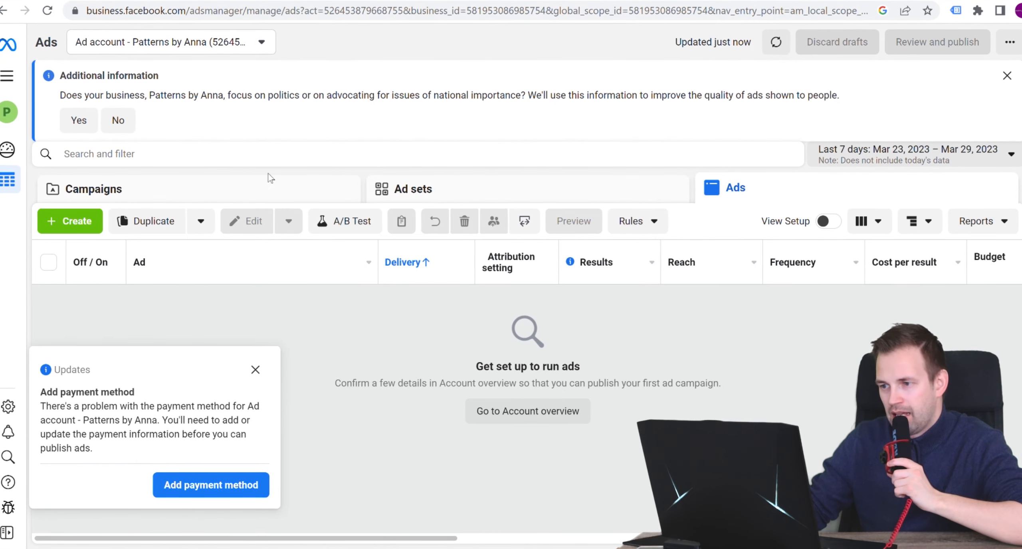
- Go from Ads Manager back to Business settings and open the Pixels list under Data Sources
left_click(8, 76)
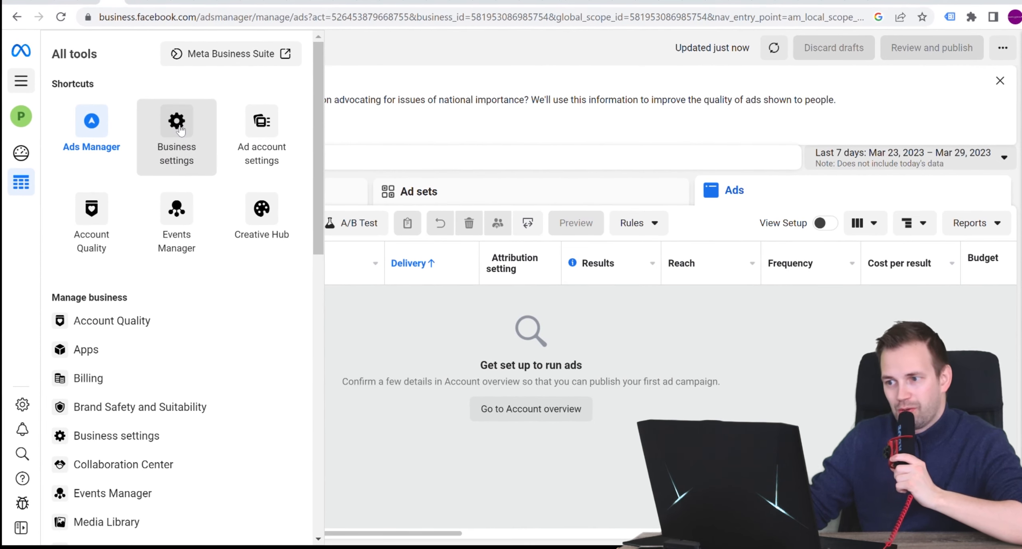
left_click(208, 126)
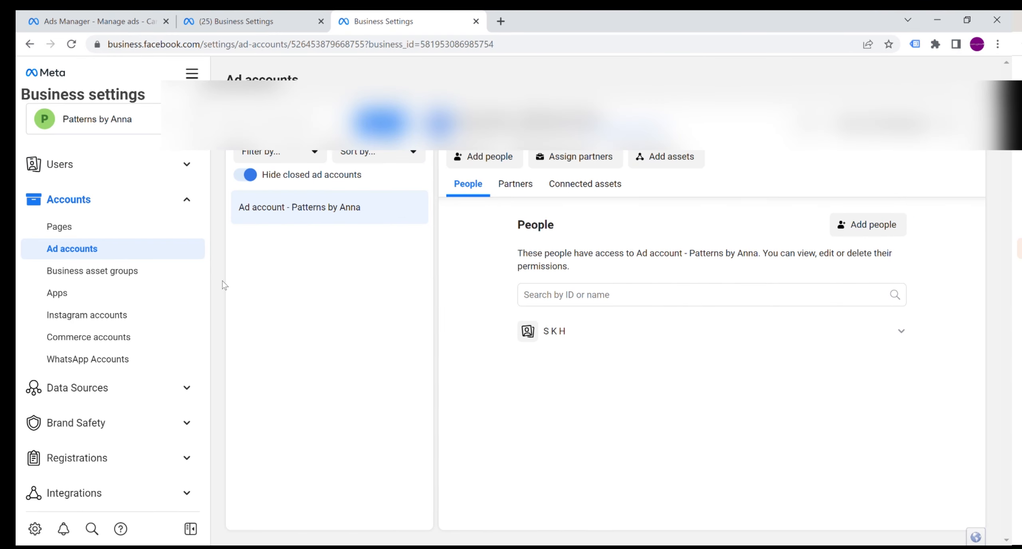
left_click(153, 387)
scroll(141, 358, "down", 1)
left_click(74, 370)
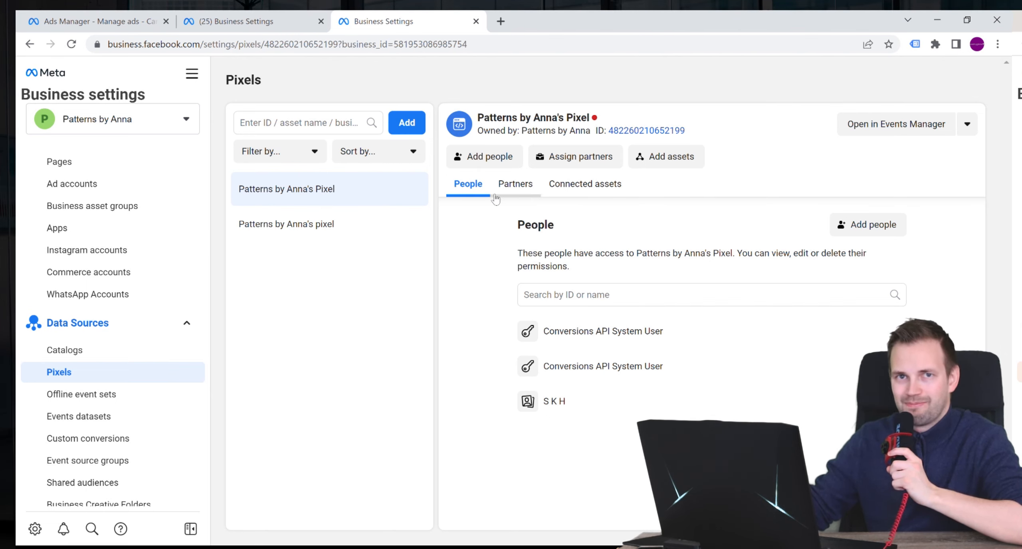
- Connect "Ad account - Patterns by Anna" as an asset to the active Patterns by Anna's pixel
left_click(387, 230)
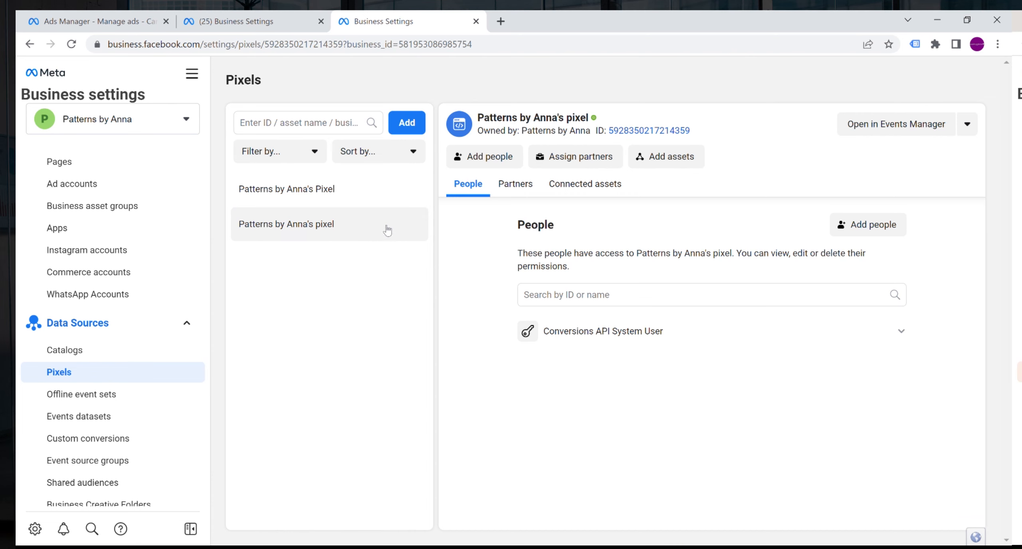
left_click(606, 191)
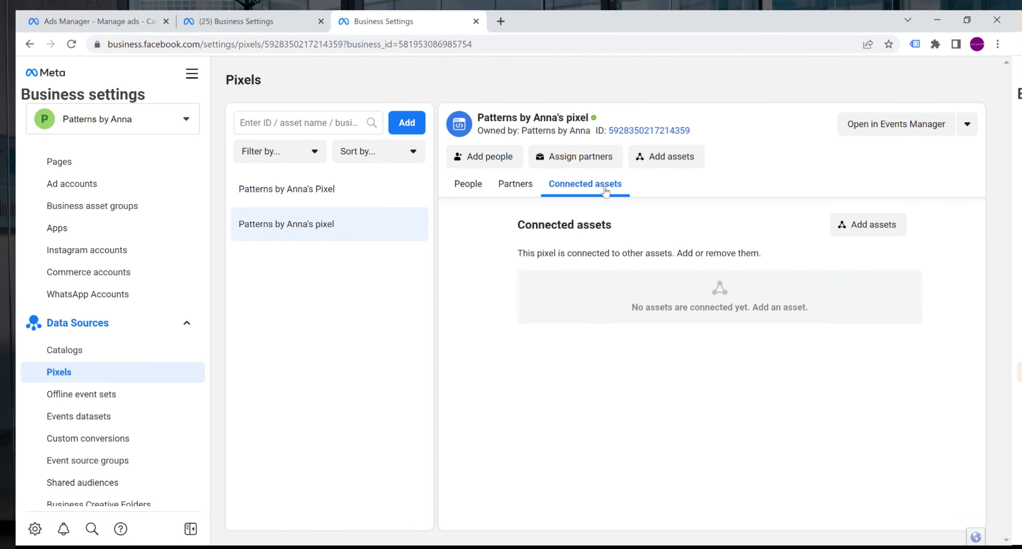
left_click(881, 225)
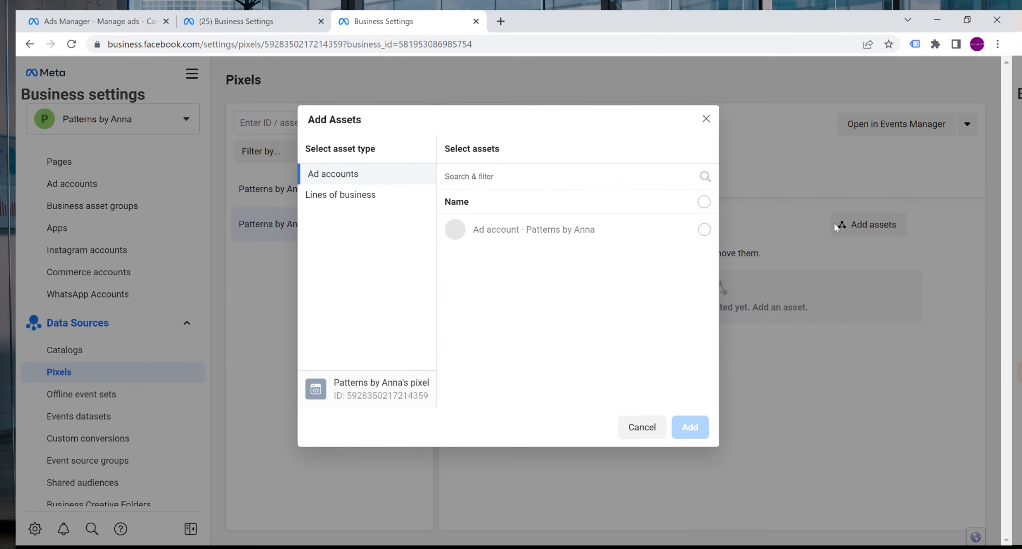
left_click(709, 228)
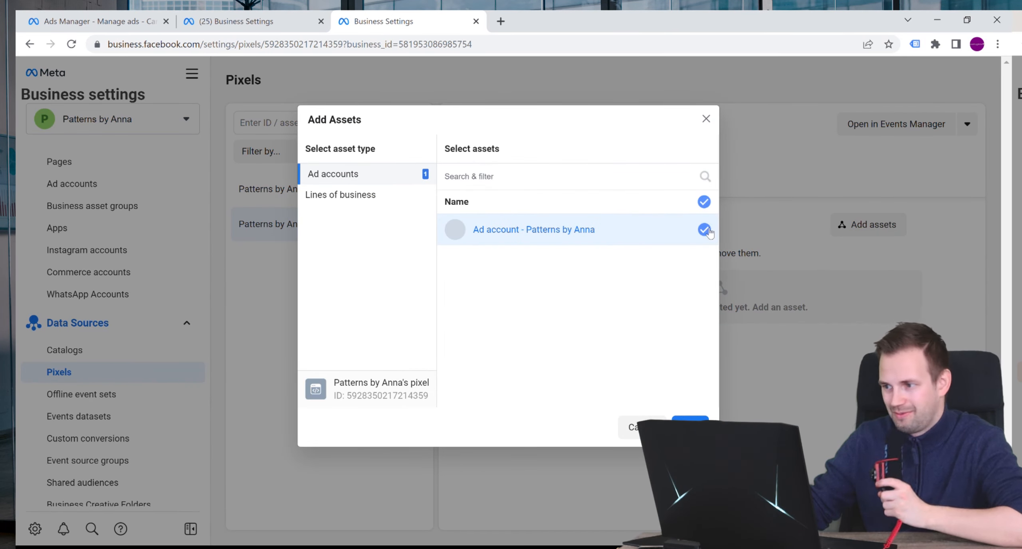
left_click(690, 423)
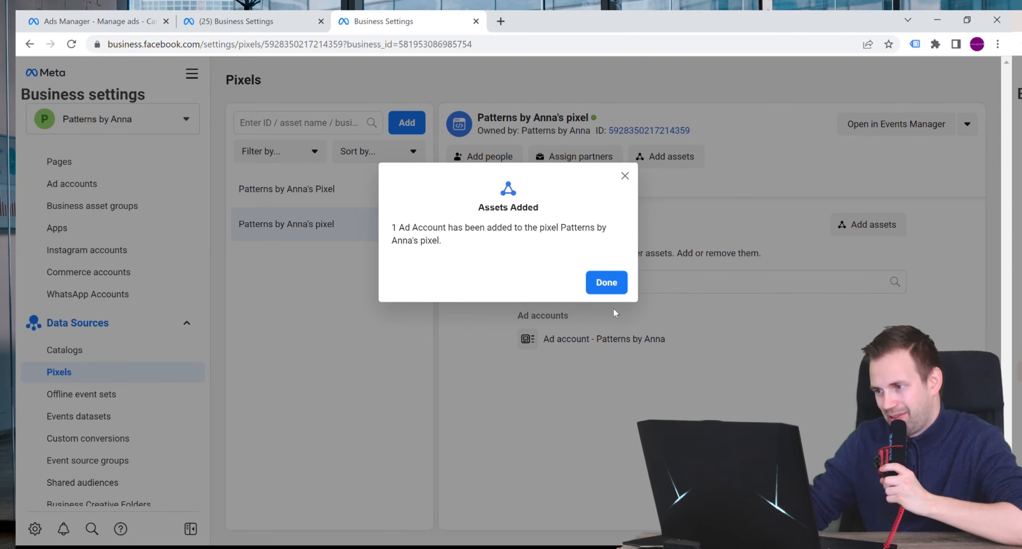
left_click(606, 294)
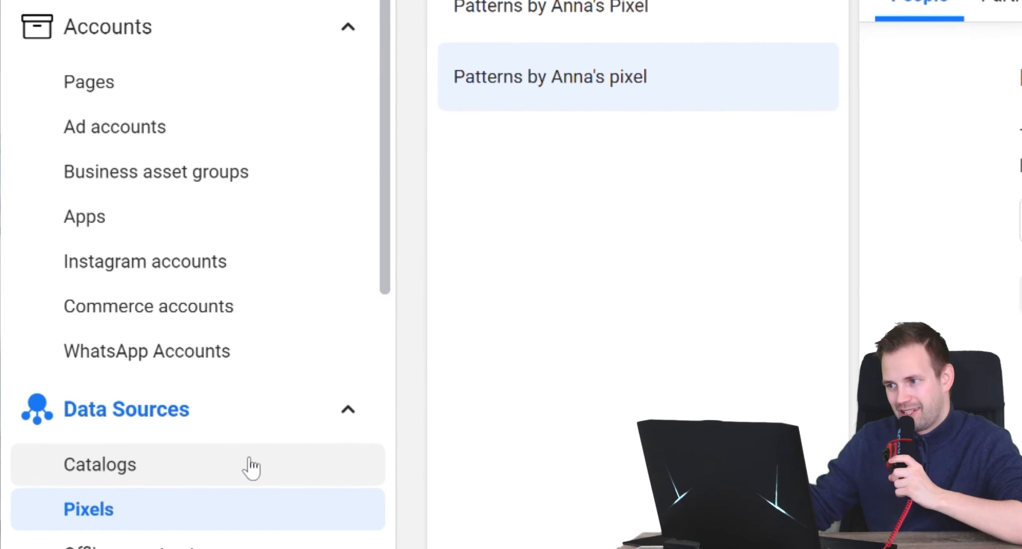
- Open the Shopify Product Catalog in Commerce Manager and review the catalog items flagged for violating policy
left_click(139, 415)
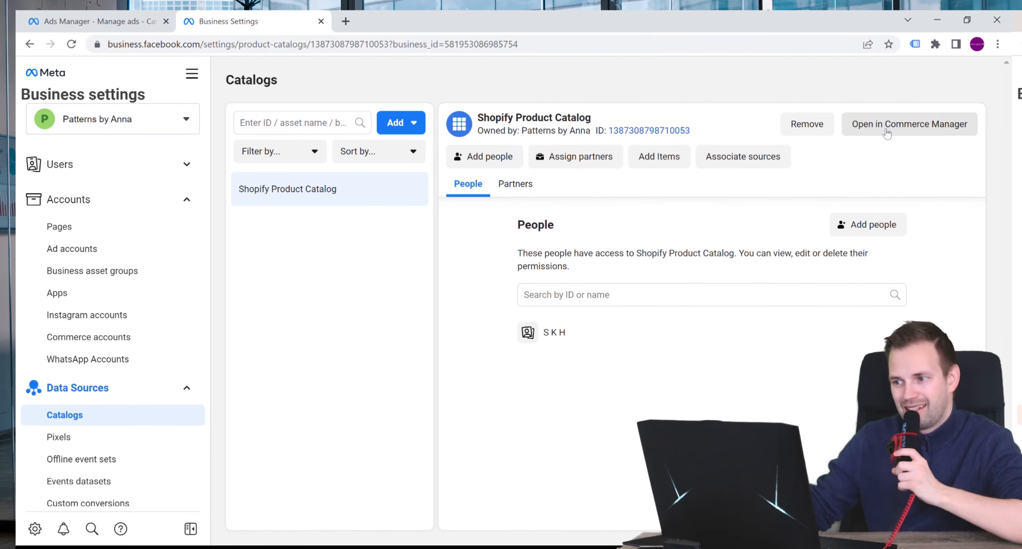
left_click(887, 126)
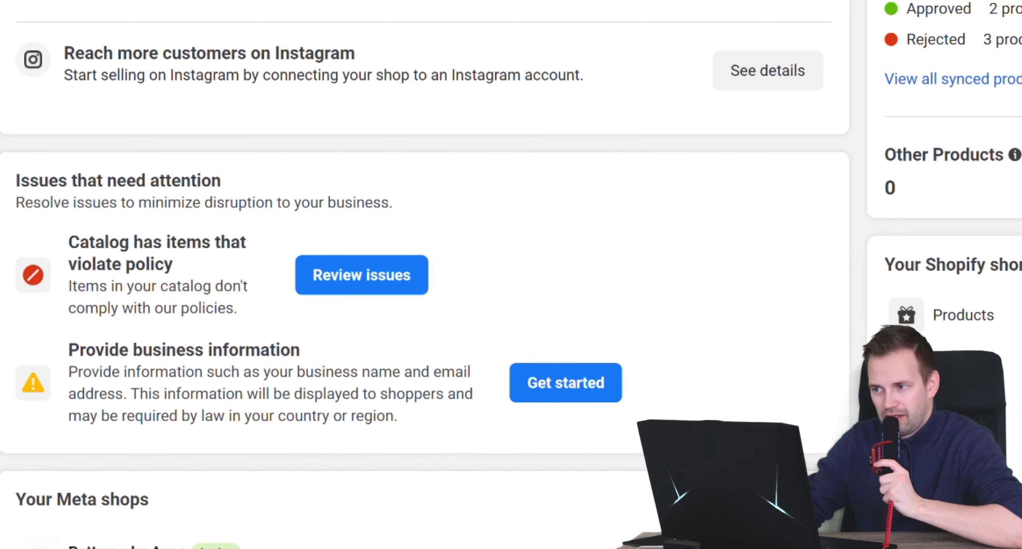
left_click(386, 291)
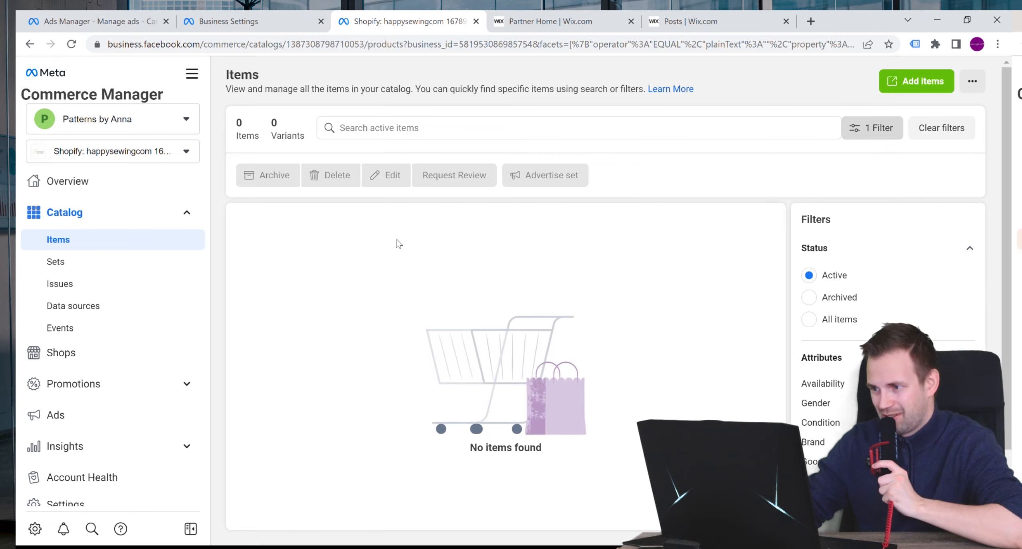
left_click(193, 73)
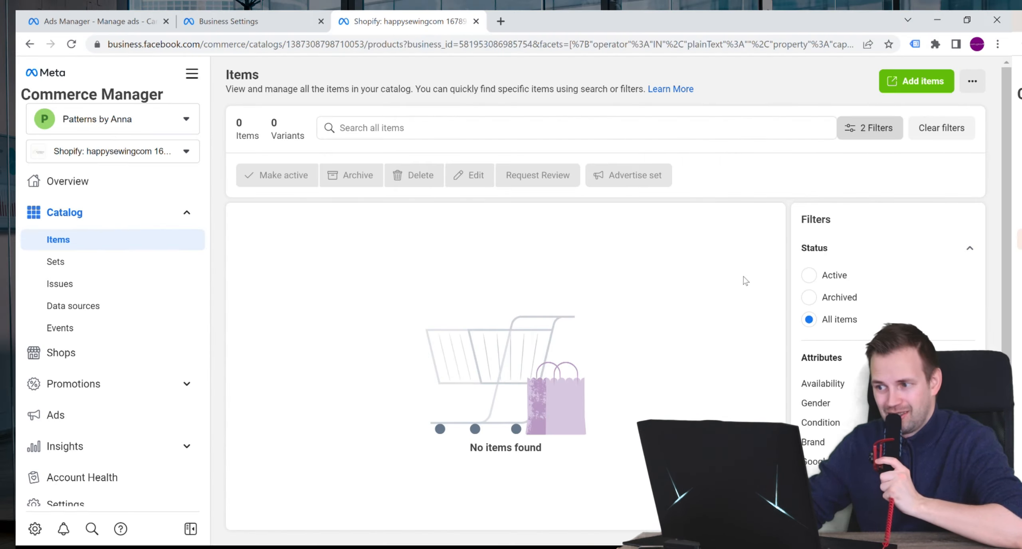
scroll(766, 294, "down", 3)
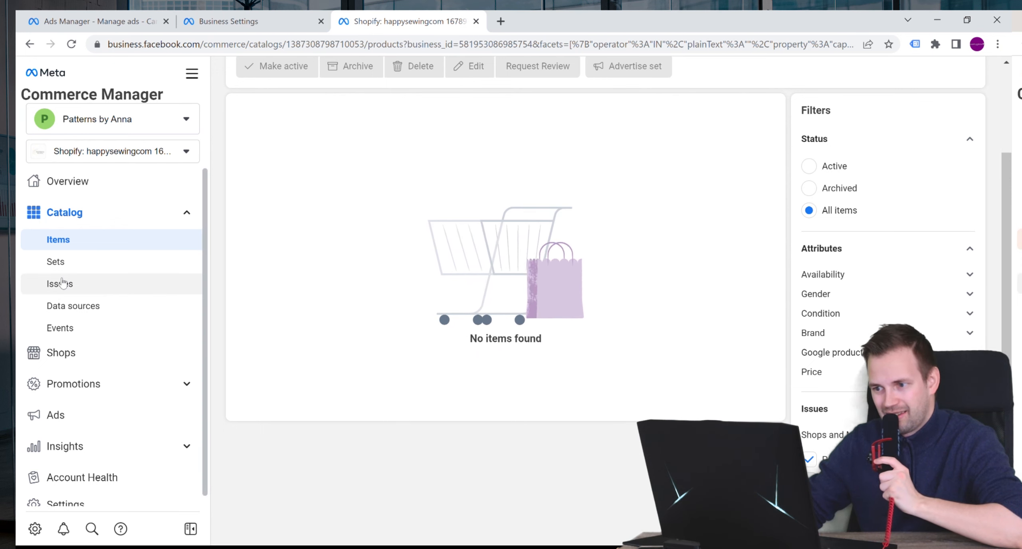
- Request a review of the rejected "Carmen - peplum top and dress" item in the All Products set, with the feedback "Sewing pattern"
left_click(62, 264)
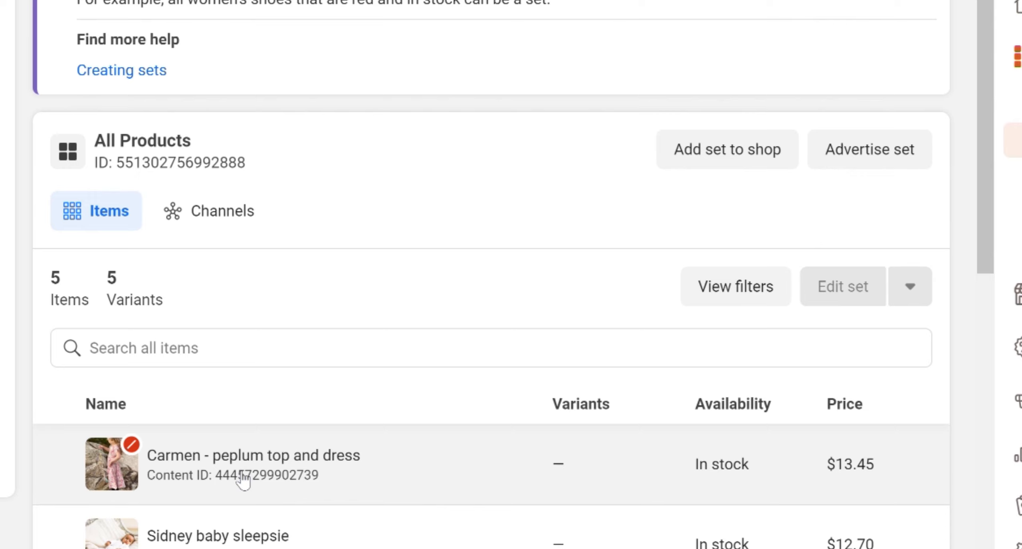
left_click(244, 481)
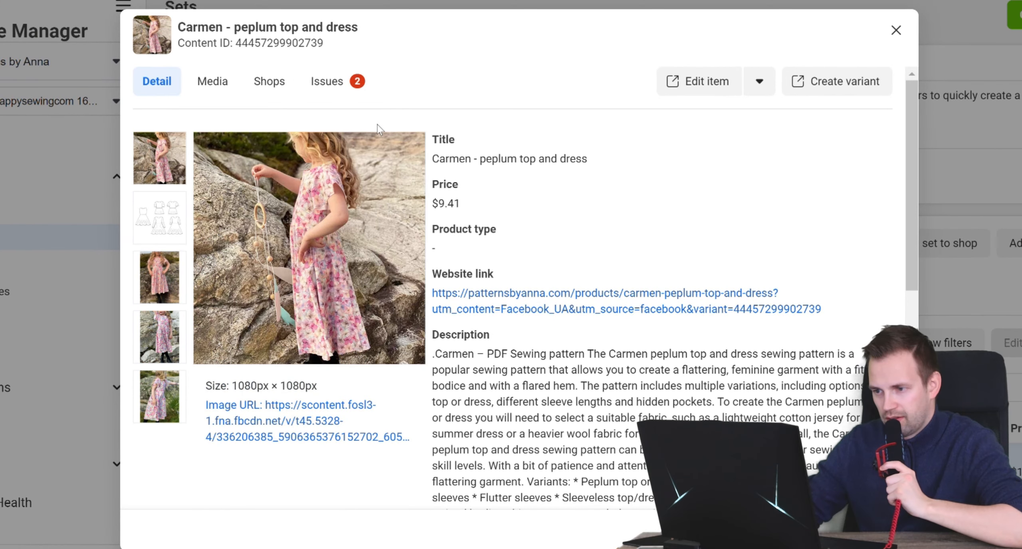
left_click(335, 88)
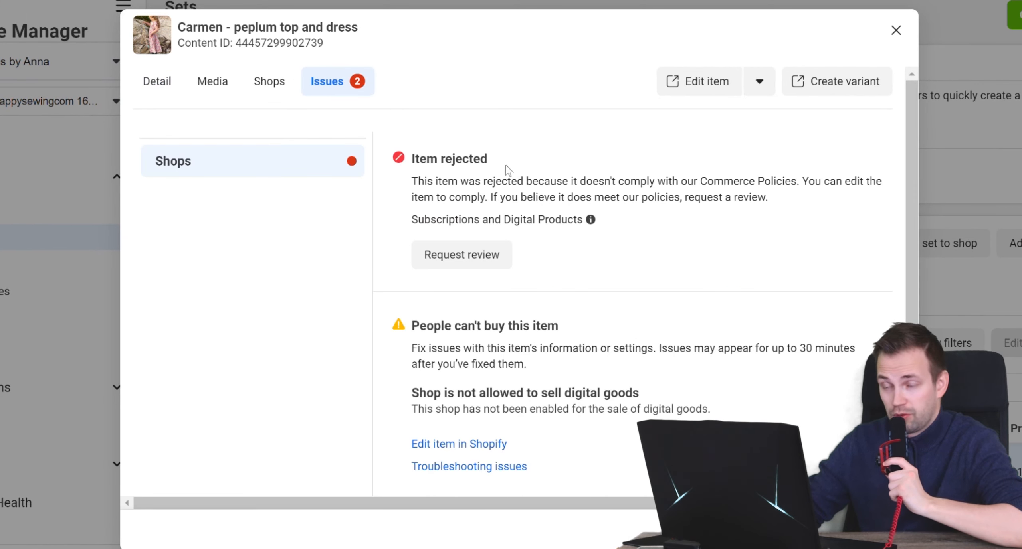
left_click(502, 259)
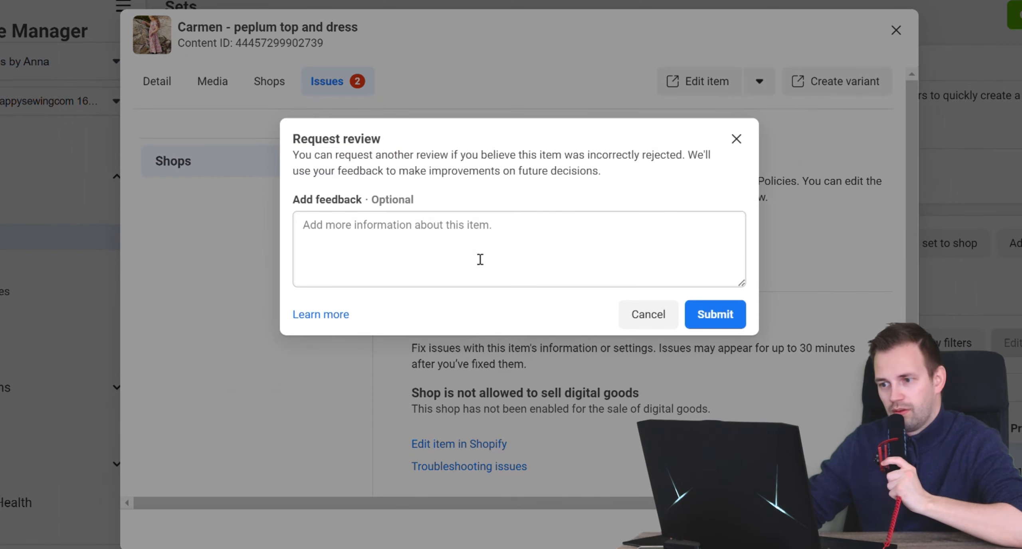
type("Sewing pattern")
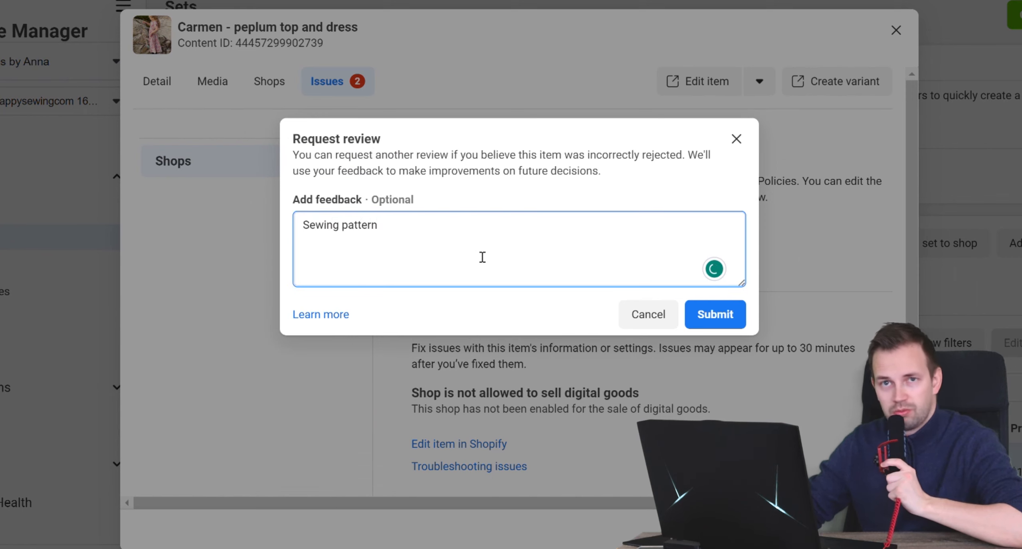
left_click(740, 325)
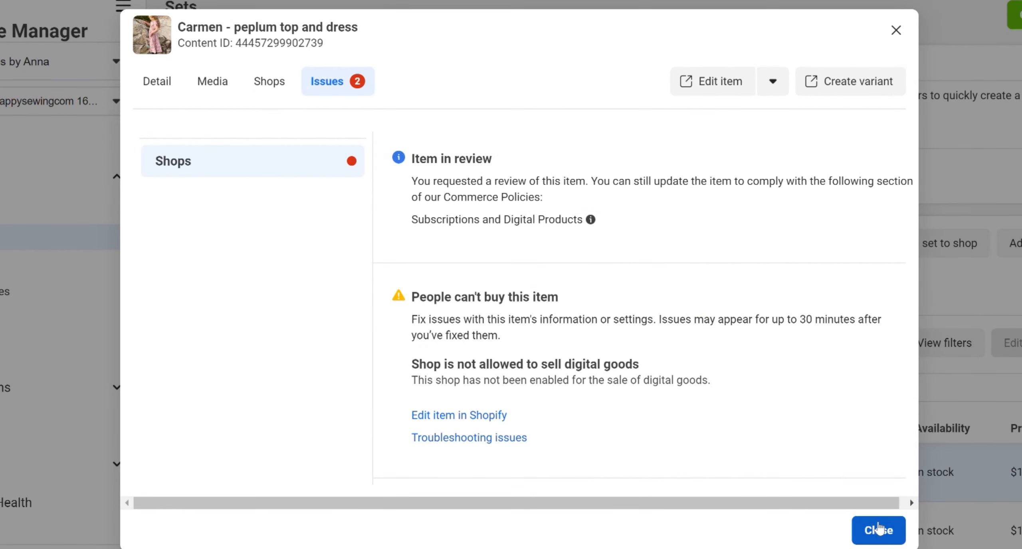
left_click(878, 530)
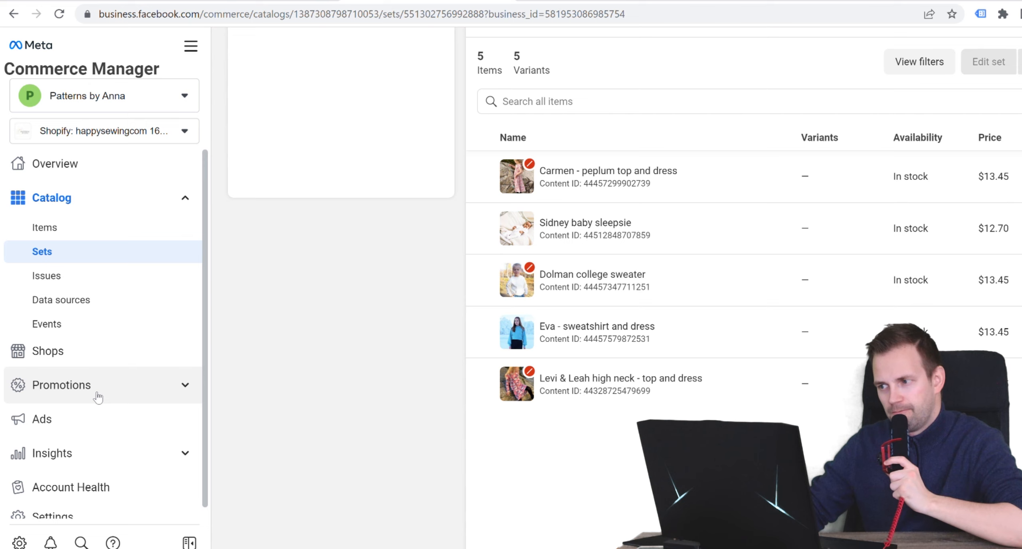
- Open the Patterns by Anna shop for editing, look over its home page preview and publish the shop updates
left_click(83, 357)
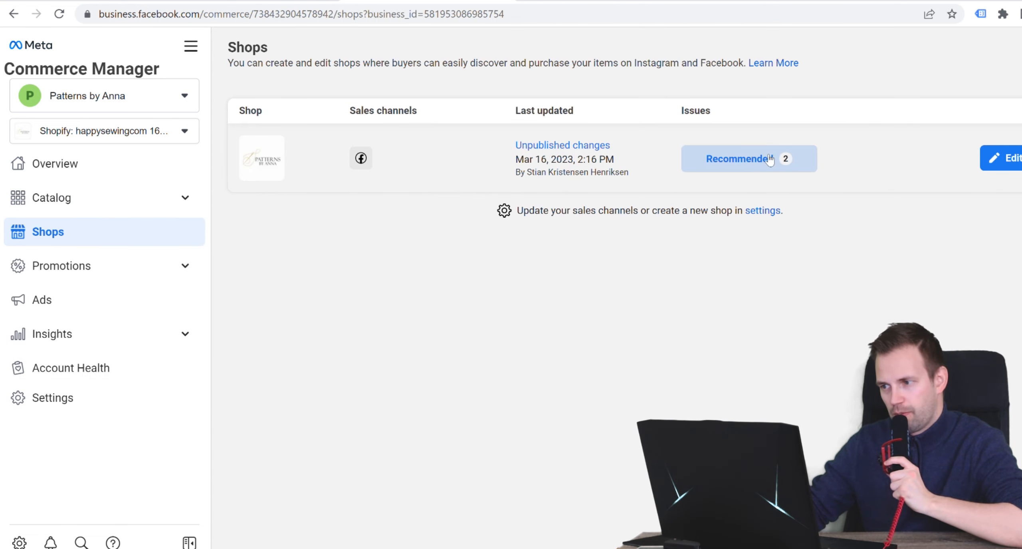
left_click(1010, 158)
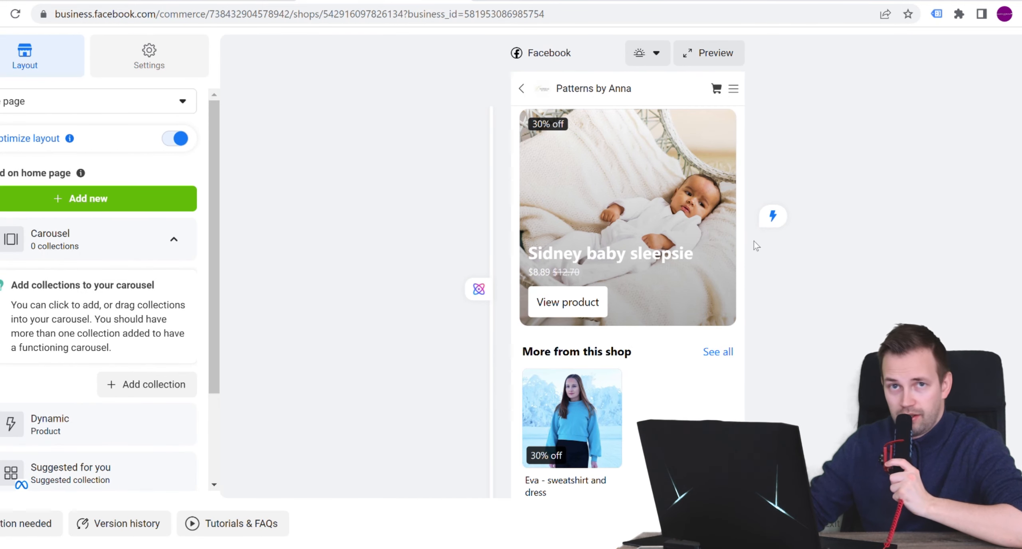
scroll(700, 310, "down", 1)
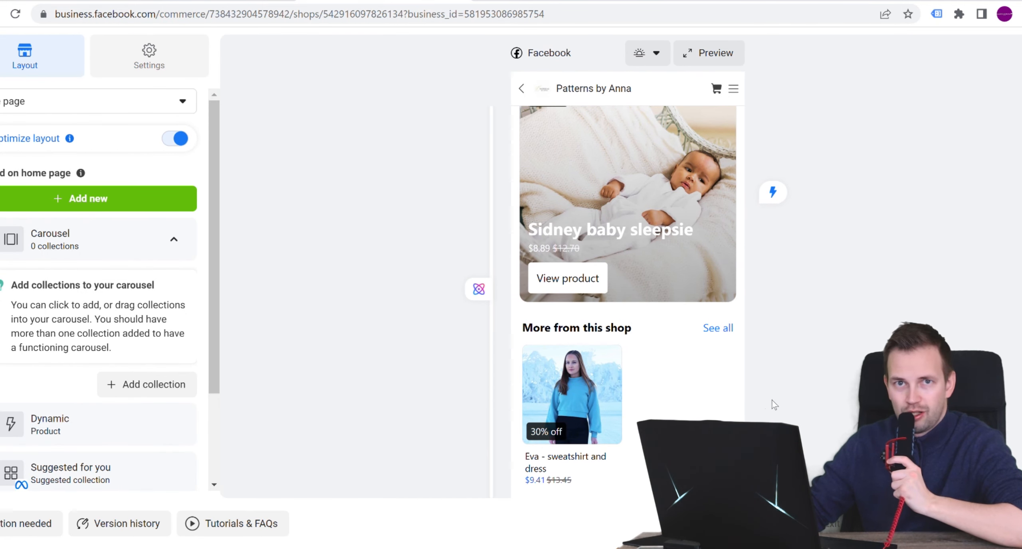
scroll(768, 407, "up", 1)
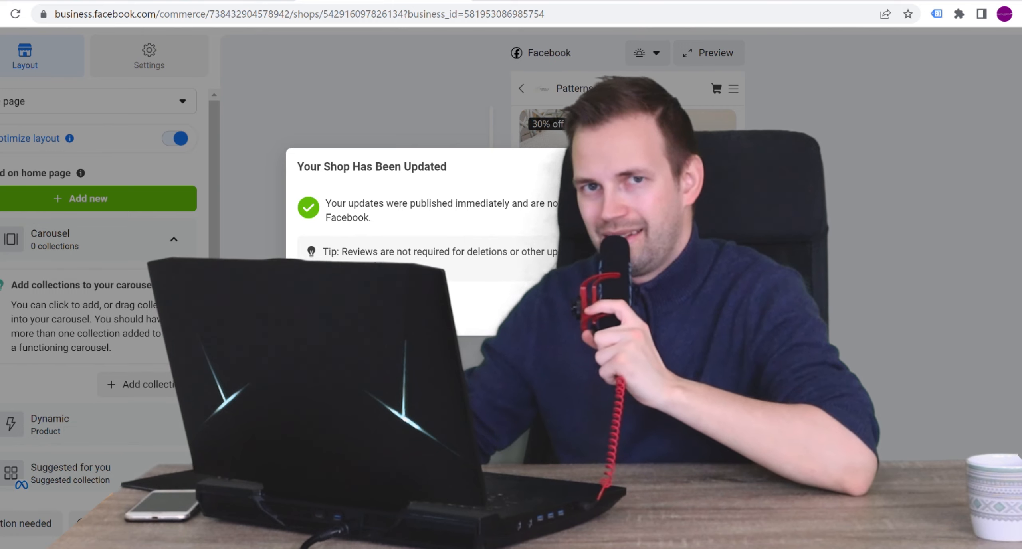
left_click(678, 312)
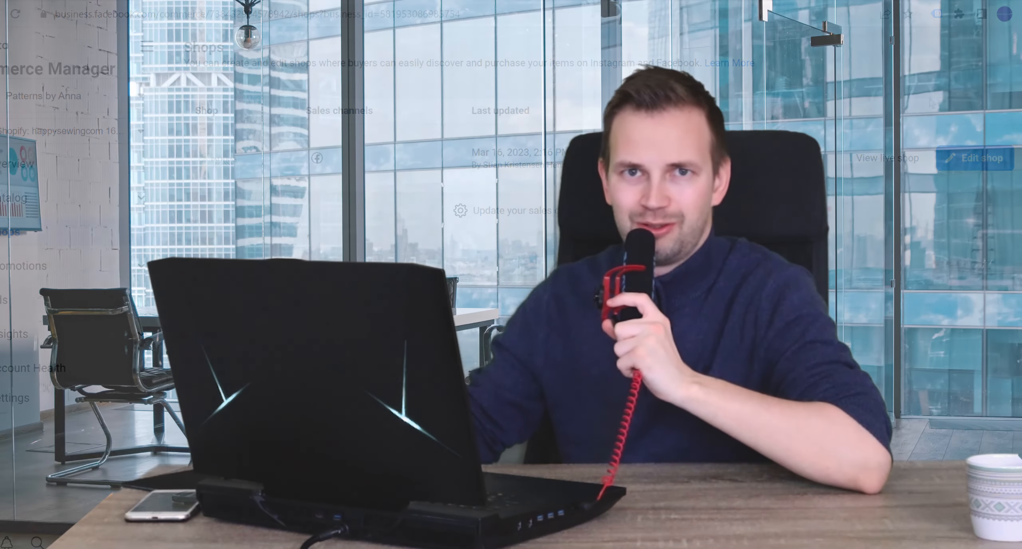